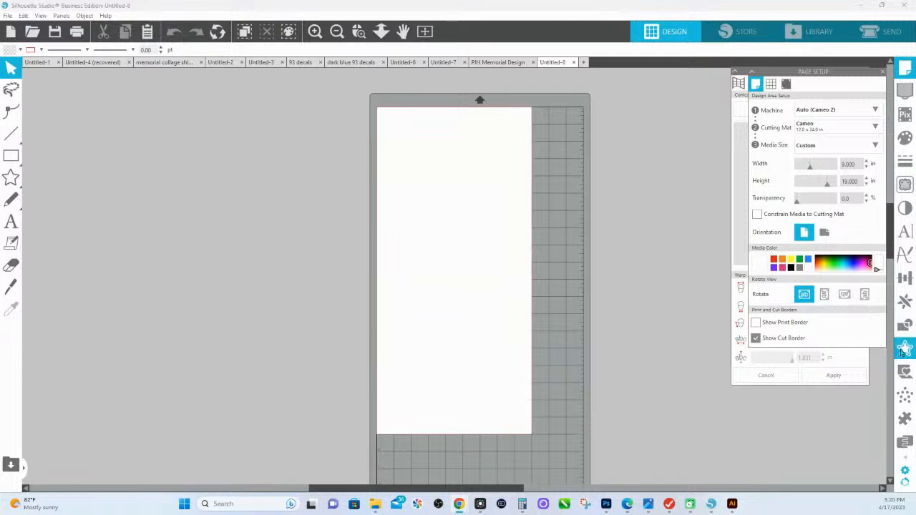
- Draw a rectangle about 3.88 by 2.69 in across the page's left edge and show its offset options
left_click(11, 155)
left_click_drag(313, 164, 387, 216)
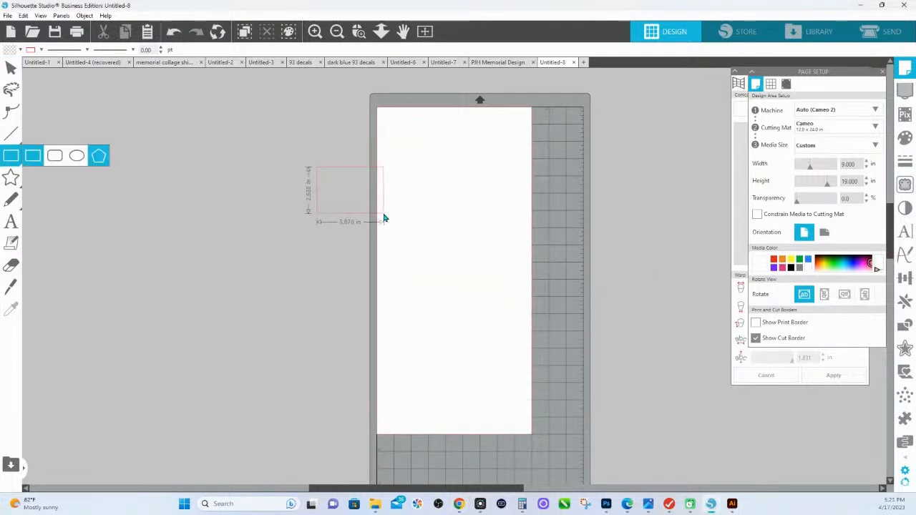
left_click(906, 349)
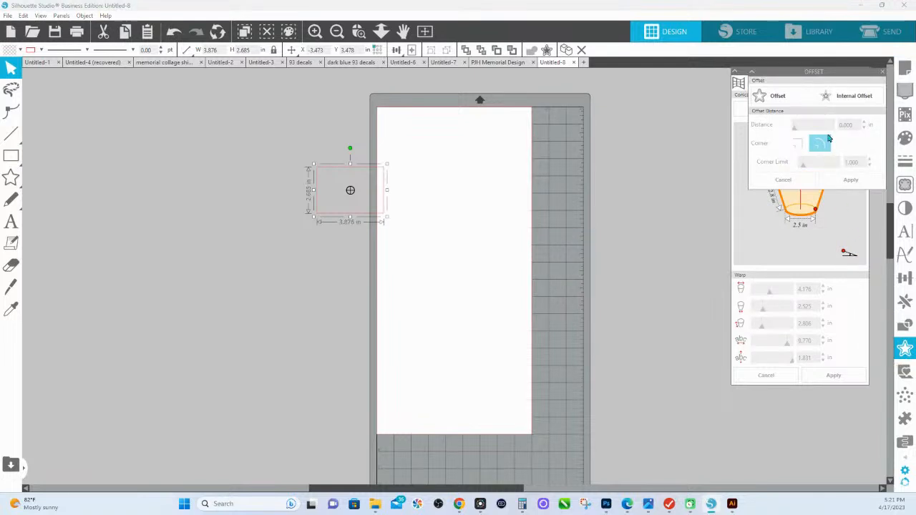
left_click(405, 177)
left_click(351, 196)
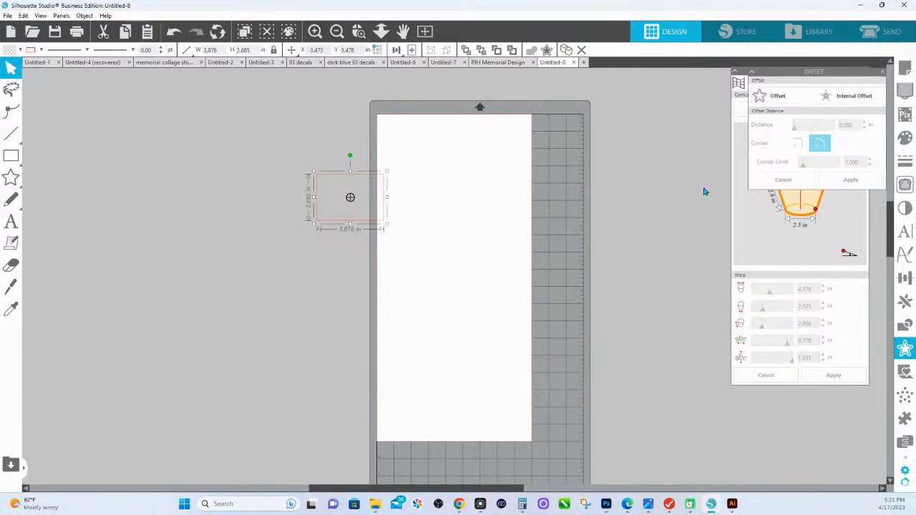
- Show the advanced replicate options for the rectangle and choose to position each copy by X and Y offset
left_click(910, 301)
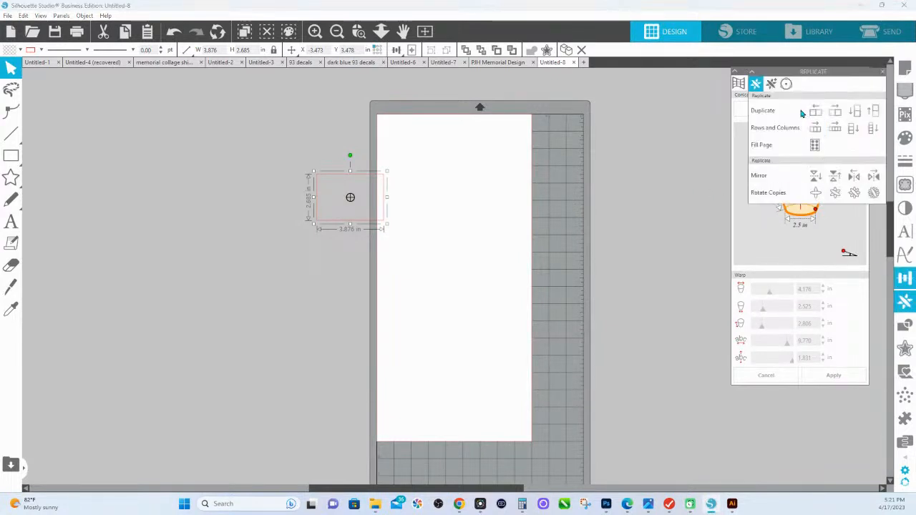
left_click(772, 84)
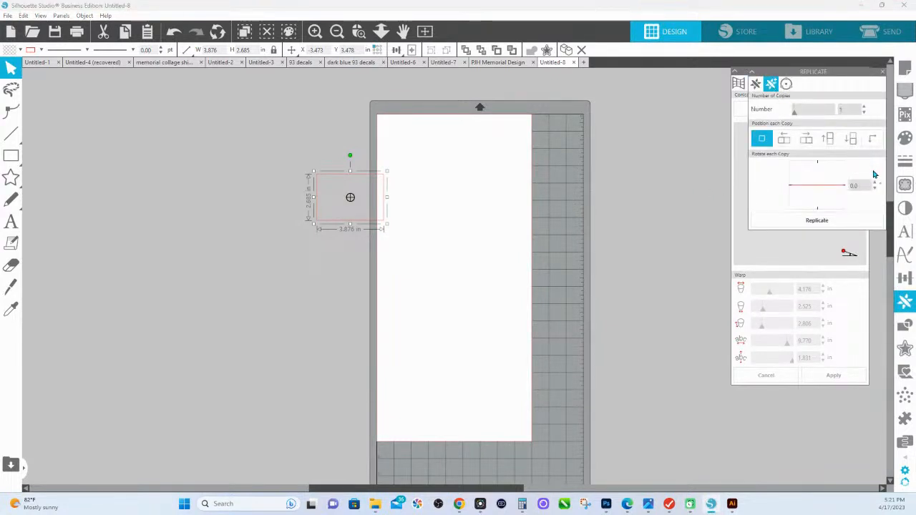
left_click(872, 139)
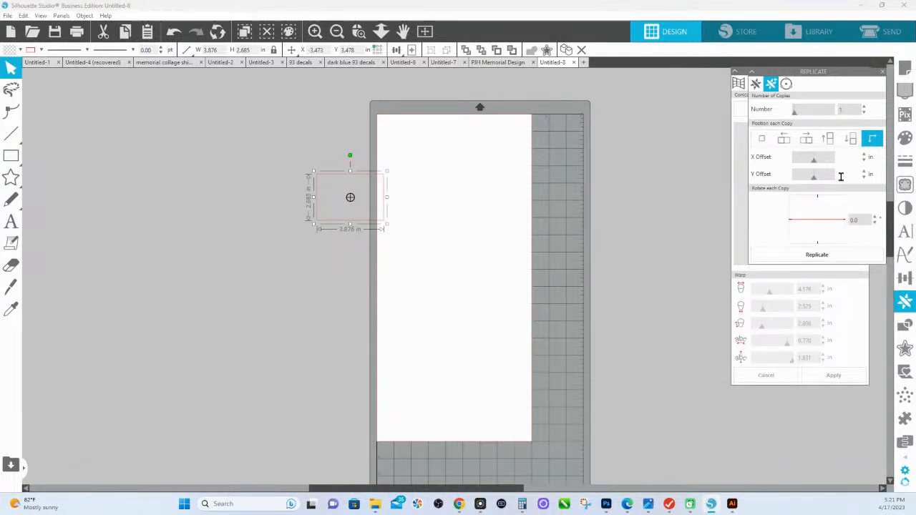
left_click(663, 244)
left_click_drag(236, 133, 330, 202)
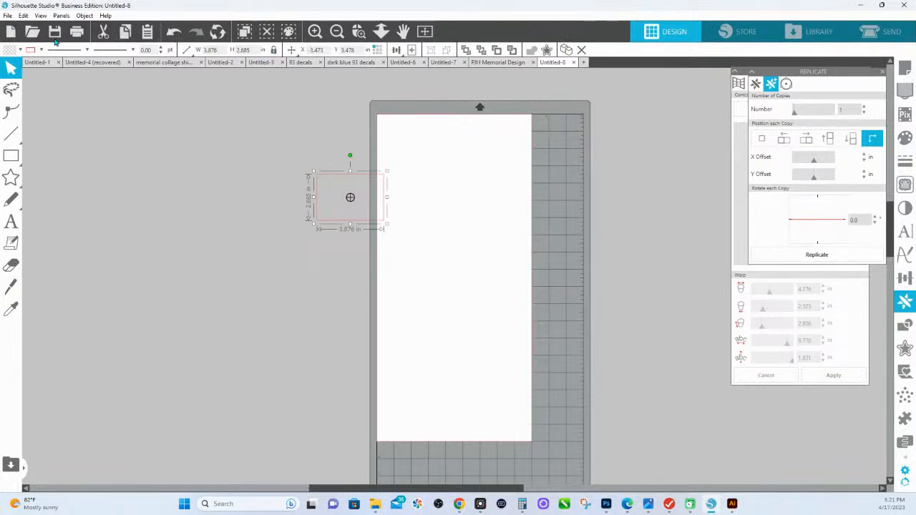
- Set the rectangle's width to 20 in and its height to 20 in
mouse_move(190, 55)
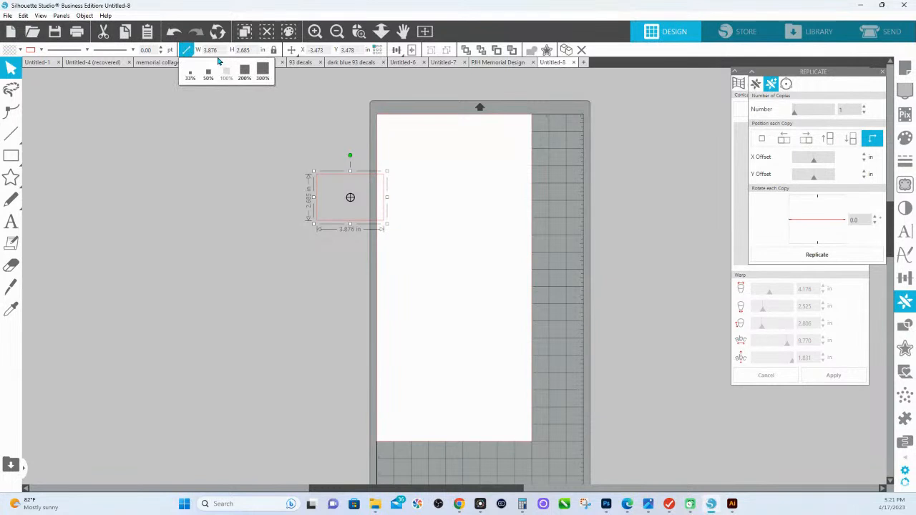
left_click(210, 50)
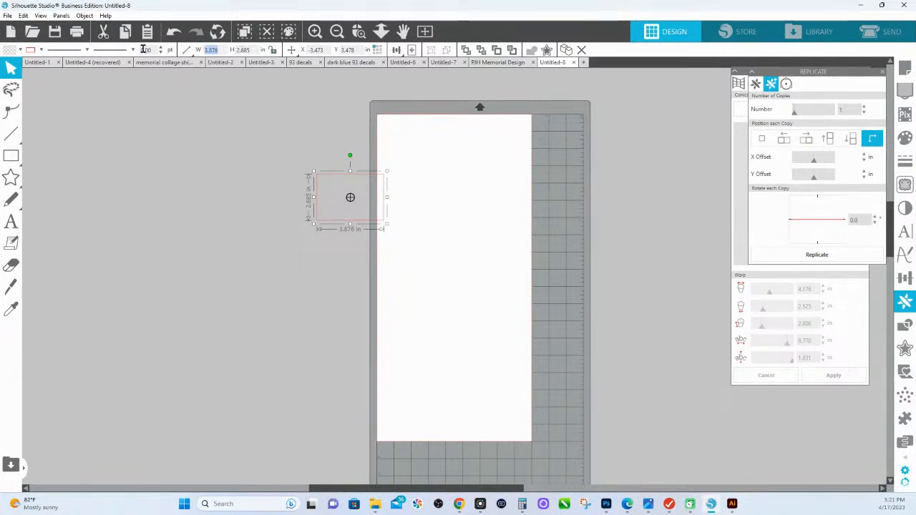
type("20")
key("Return")
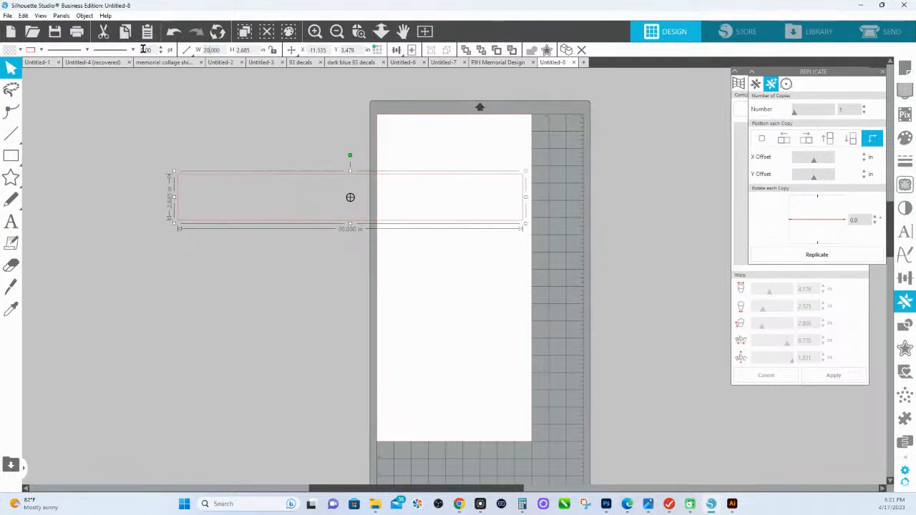
key("Tab")
type("20")
key("Return")
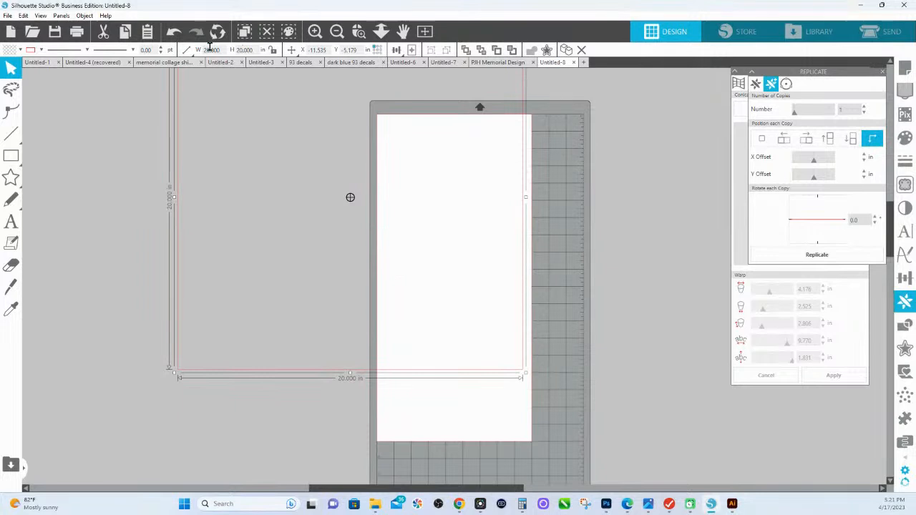
- Lock the square's proportions and resize it to 10 in, 15 in and 19.685 in wide in turn
left_click(142, 242)
scroll(203, 178, "up", 3)
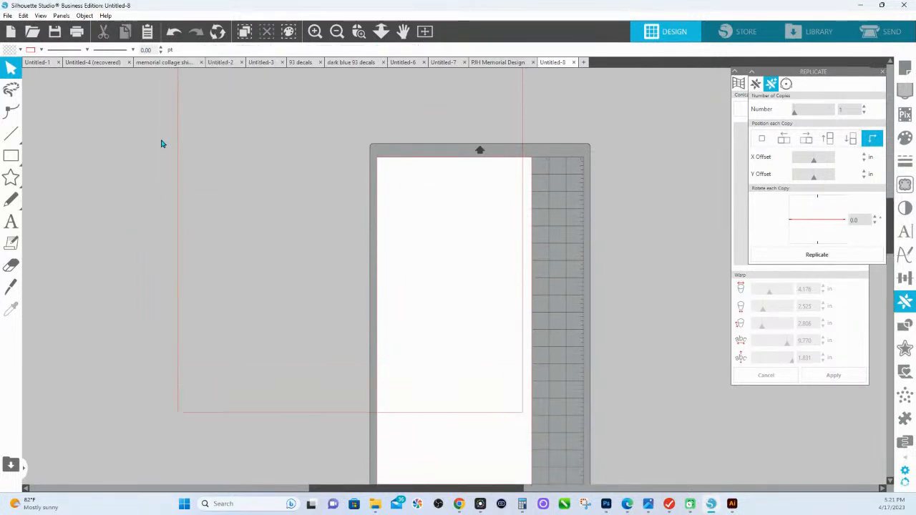
left_click(179, 137)
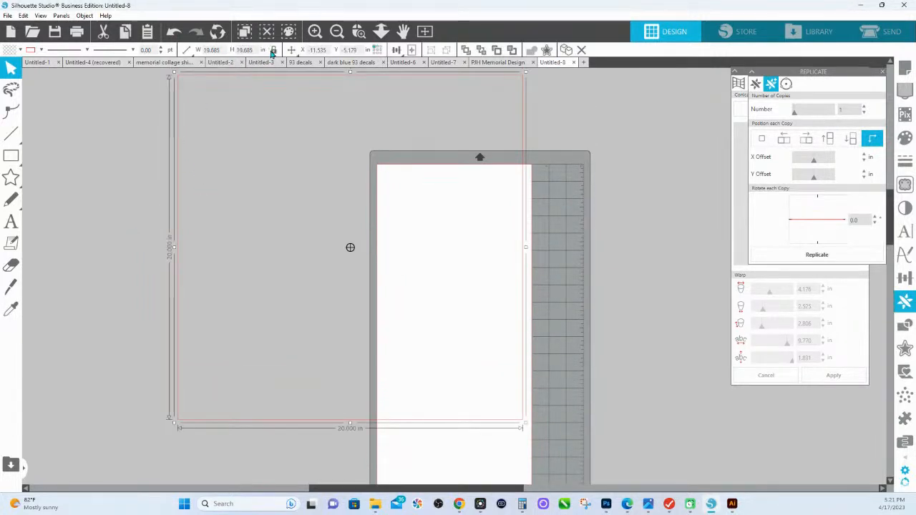
left_click(215, 49)
type("10")
key("Return")
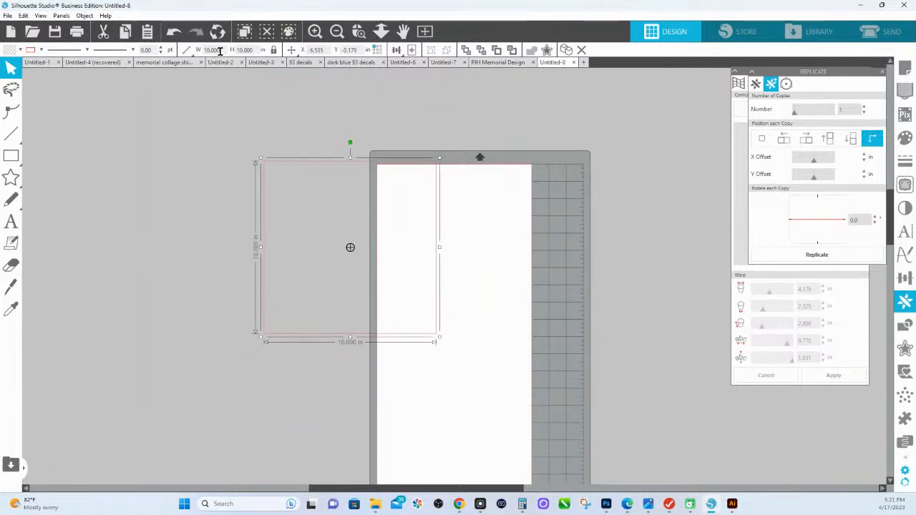
type("15")
key("Return")
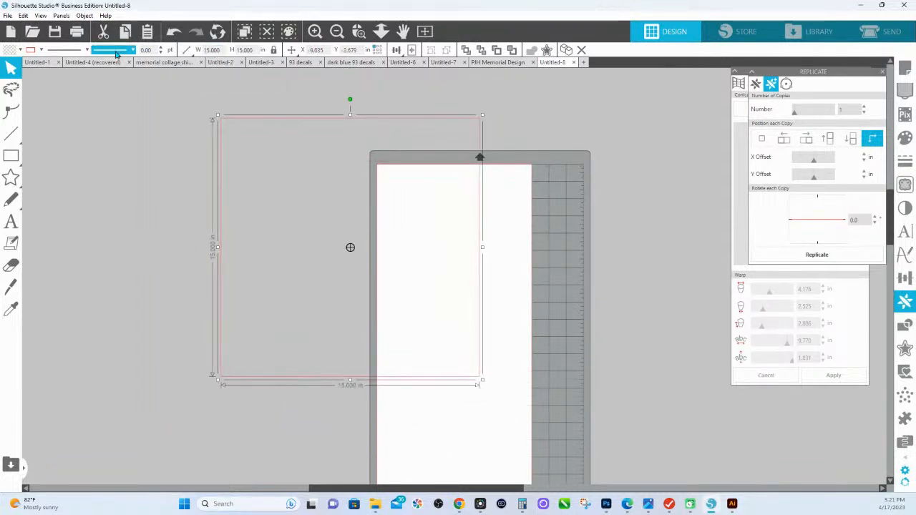
type("19.685")
key("Return")
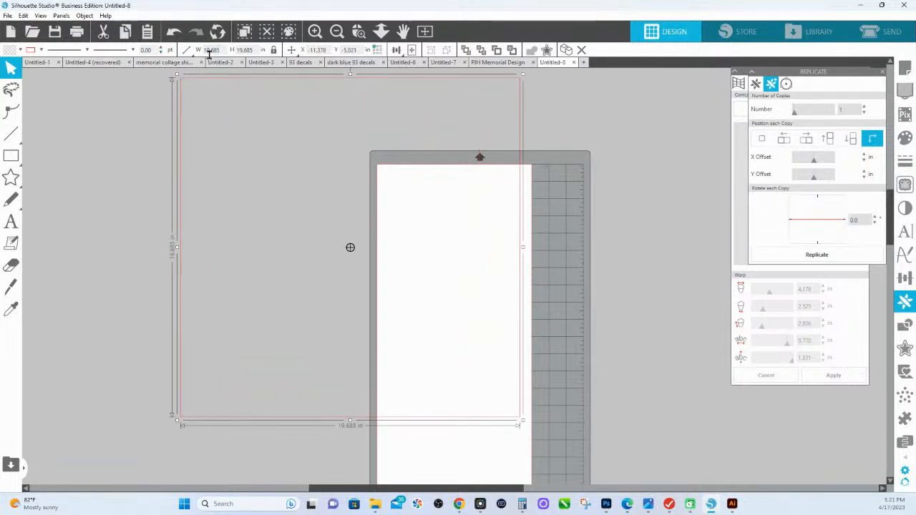
- Unlock the square's proportions and set its size to 30 in wide by 20 in high
left_click(272, 51)
left_click_drag(226, 49, 143, 45)
type("30")
key("Return")
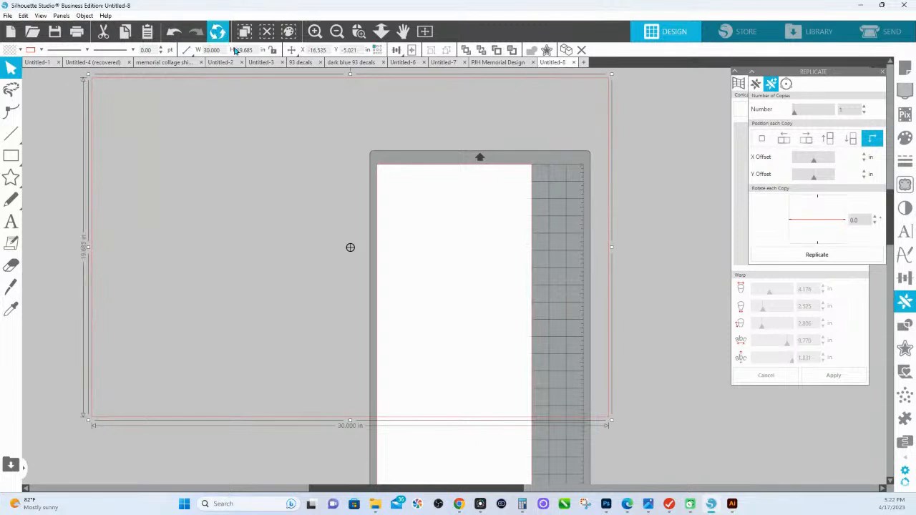
left_click_drag(252, 51, 235, 50)
type("20")
key("Return")
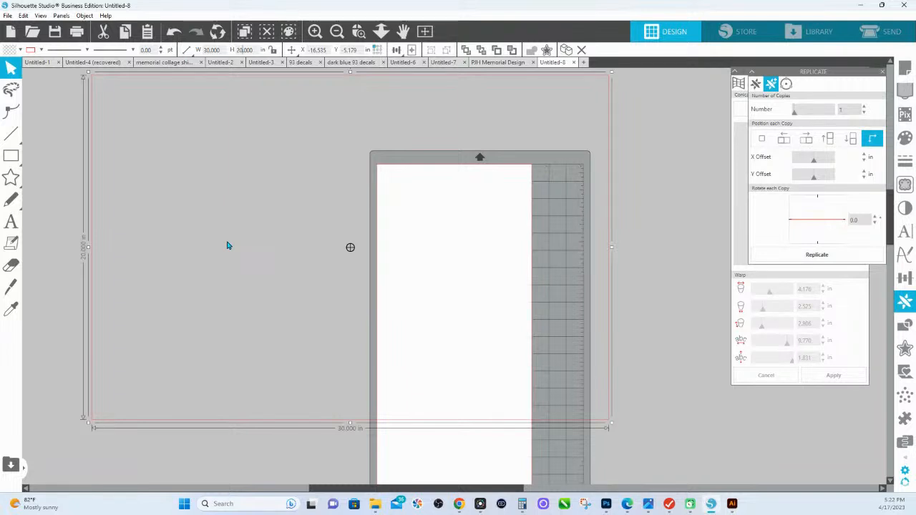
left_click(592, 159)
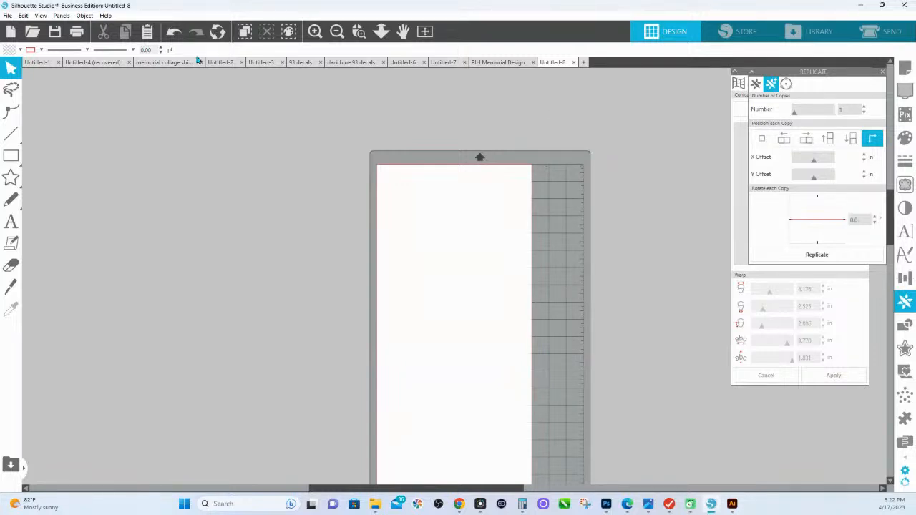
- Switch to the memorial collage shirt document and examine its photo collages, lettering and wing artwork up close
left_click(151, 66)
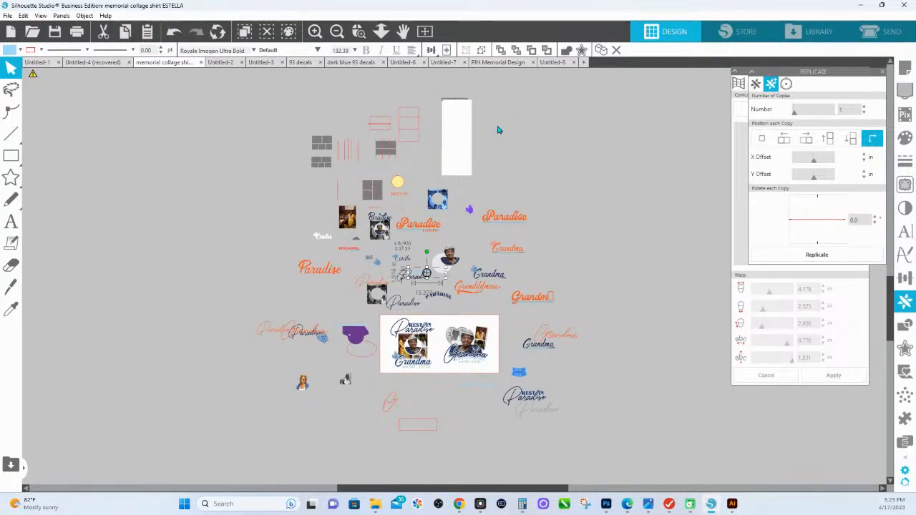
left_click(441, 106)
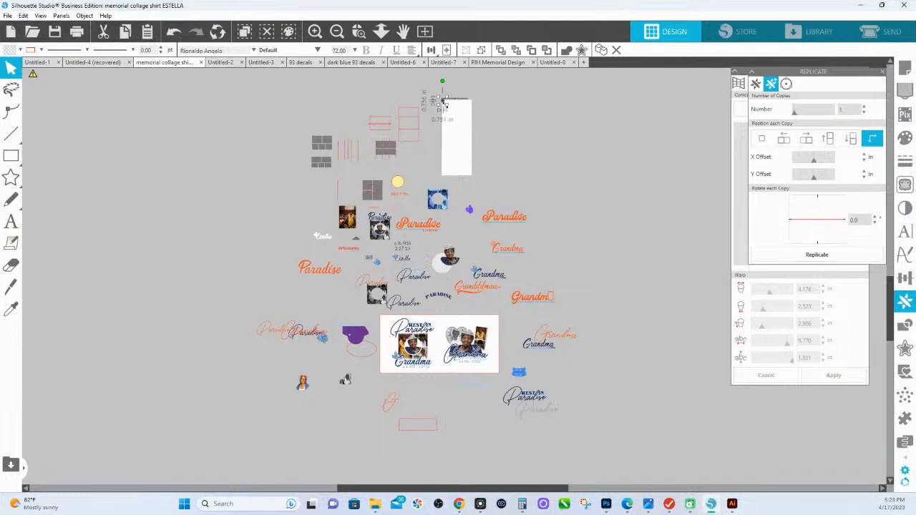
left_click_drag(539, 205, 441, 100)
left_click(359, 32)
left_click_drag(296, 156, 544, 253)
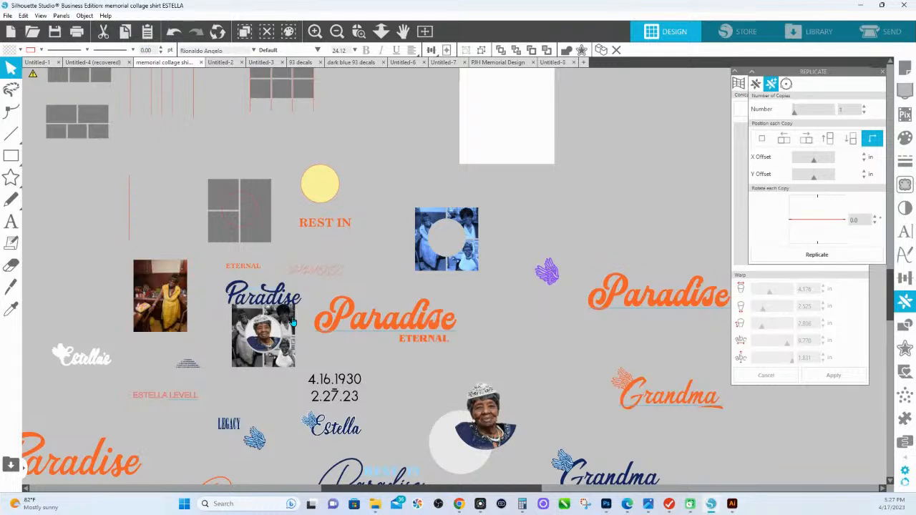
scroll(292, 322, "down", 3)
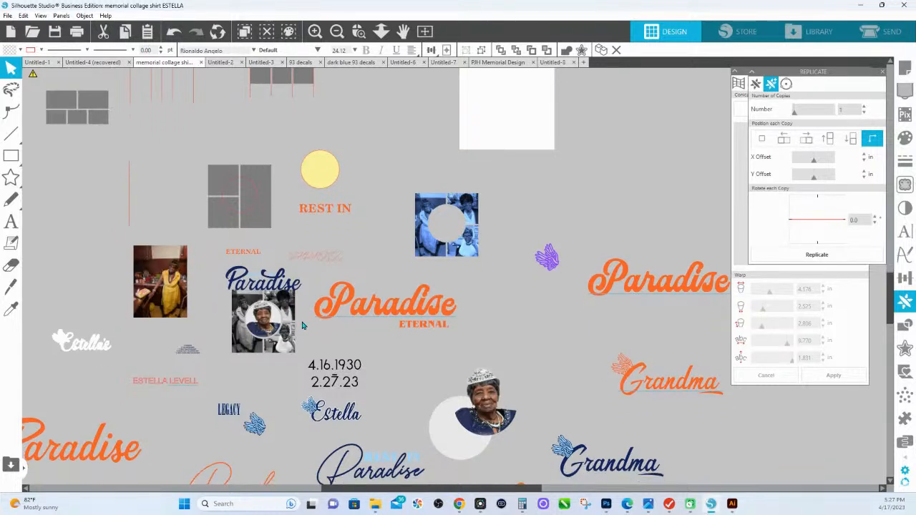
scroll(286, 216, "down", 1)
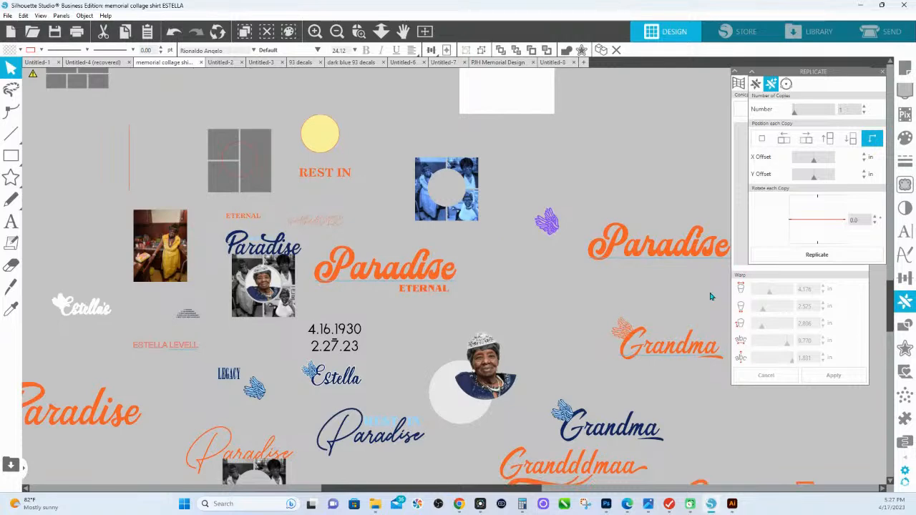
scroll(709, 298, "down", 1)
scroll(418, 273, "down", 2)
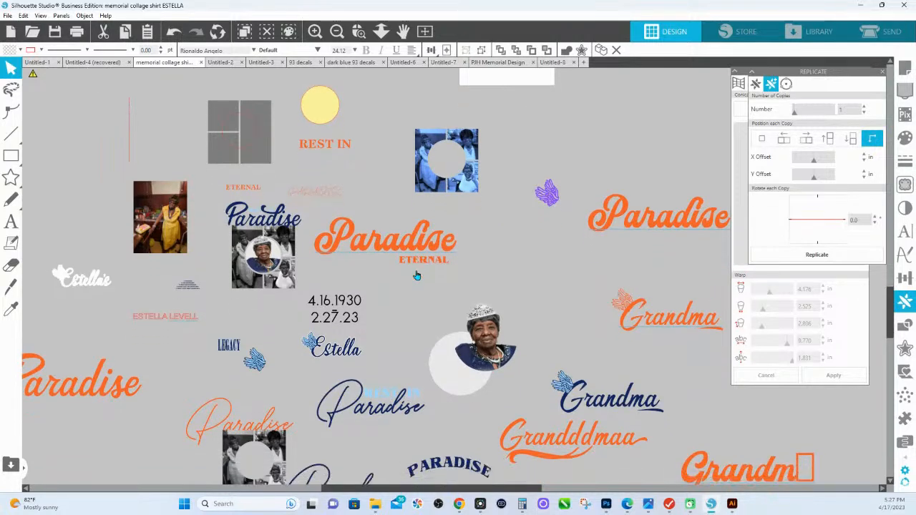
scroll(273, 273, "down", 2)
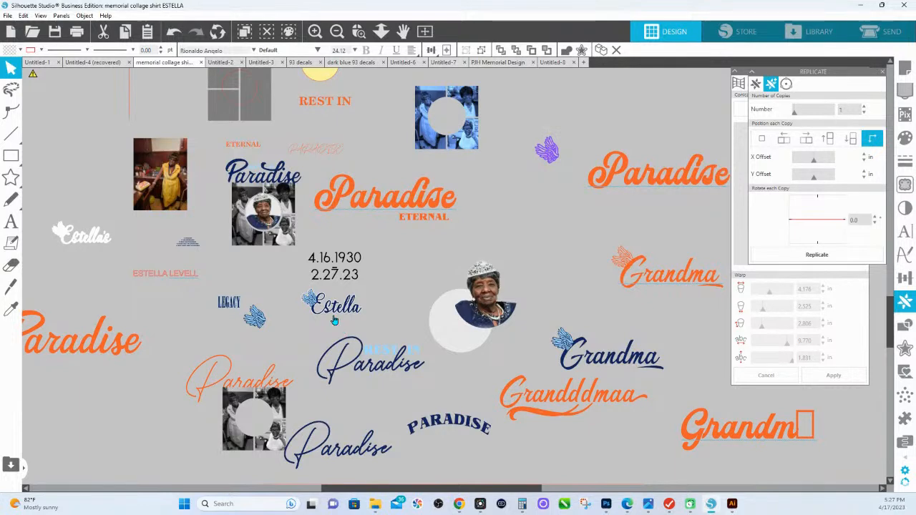
scroll(358, 322, "down", 1)
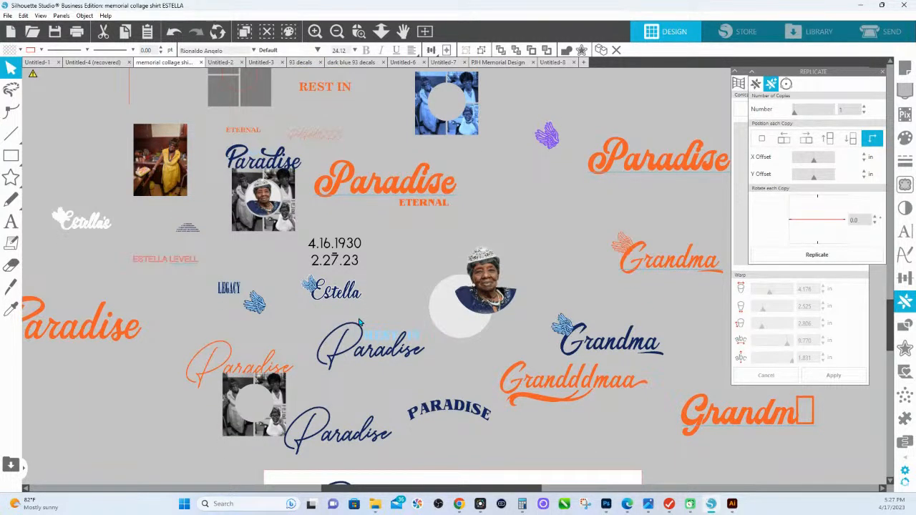
- View the portrait sticker sheet in Untitled-4 (recovered), and return to the memorial collage shirt document to examine the finished shirt designs
left_click(81, 63)
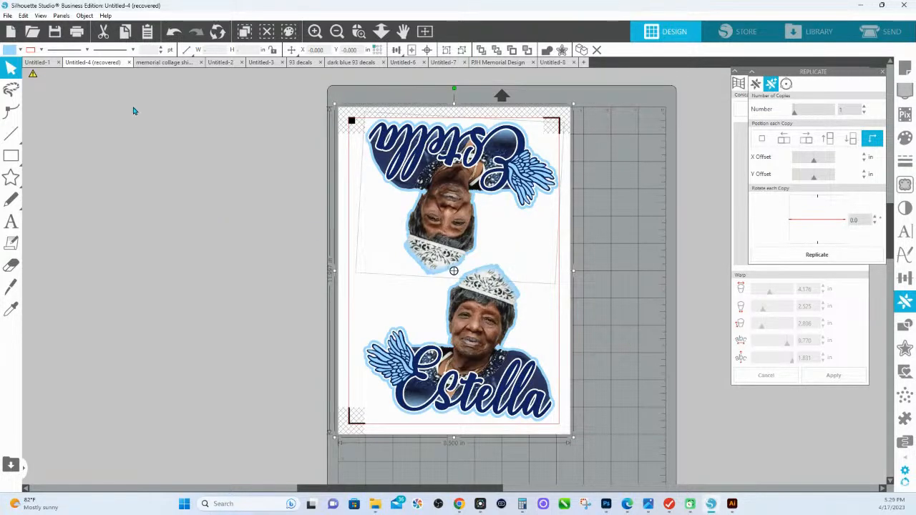
left_click(169, 64)
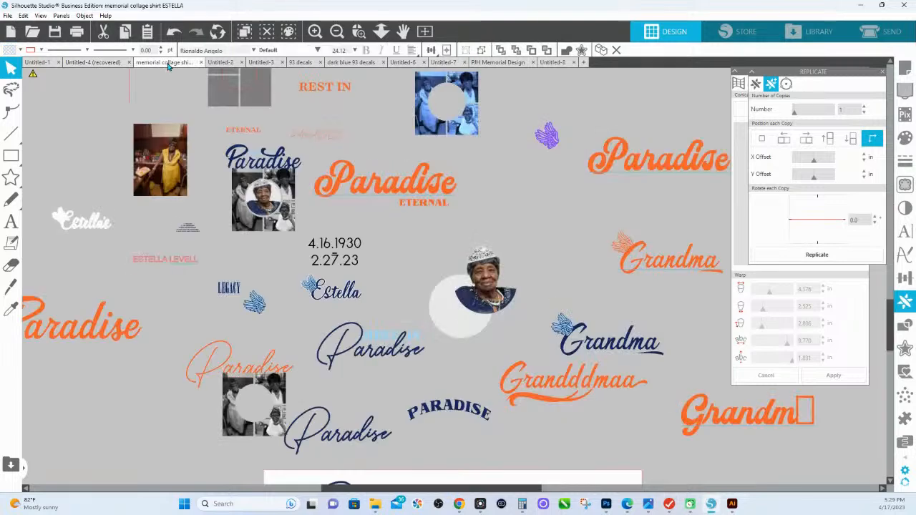
scroll(387, 231, "down", 3)
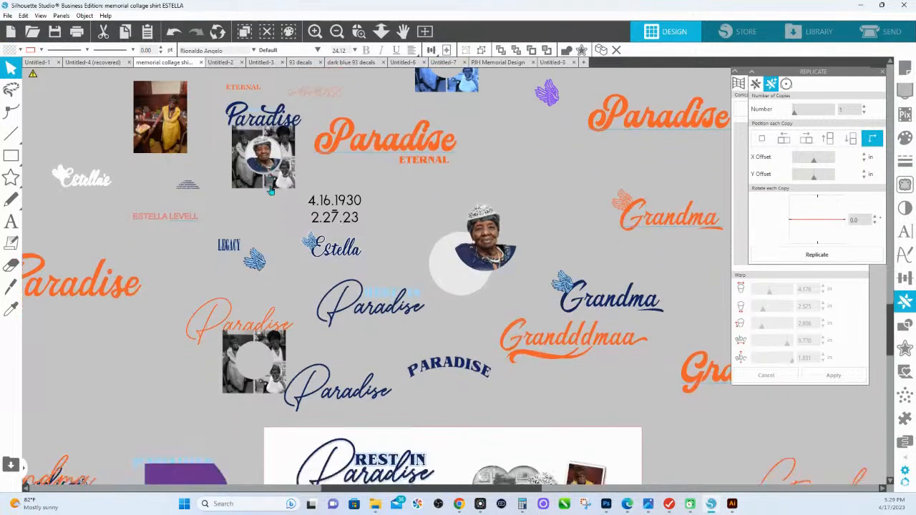
scroll(309, 247, "down", 3)
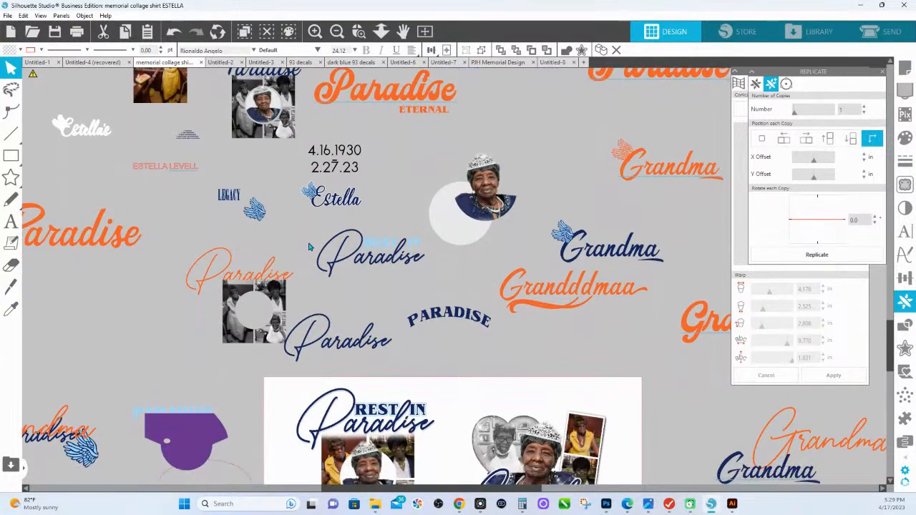
scroll(310, 247, "down", 1)
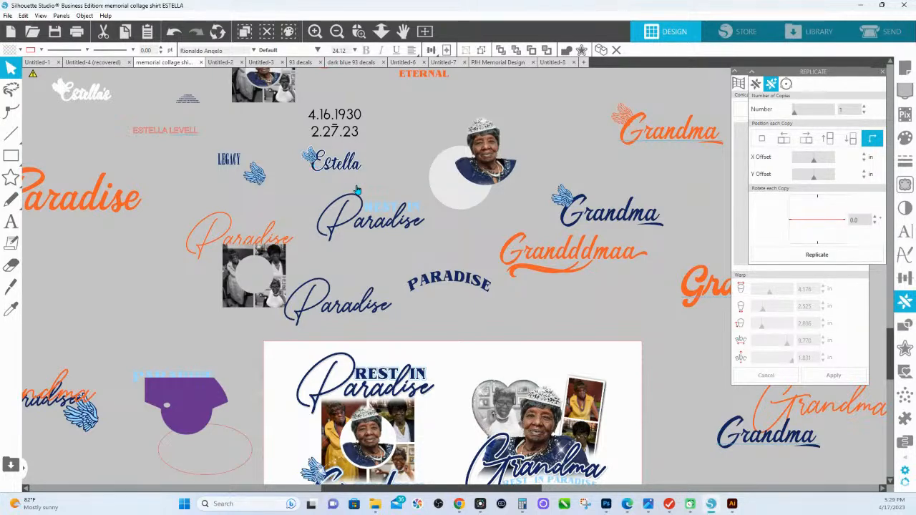
scroll(351, 205, "down", 3)
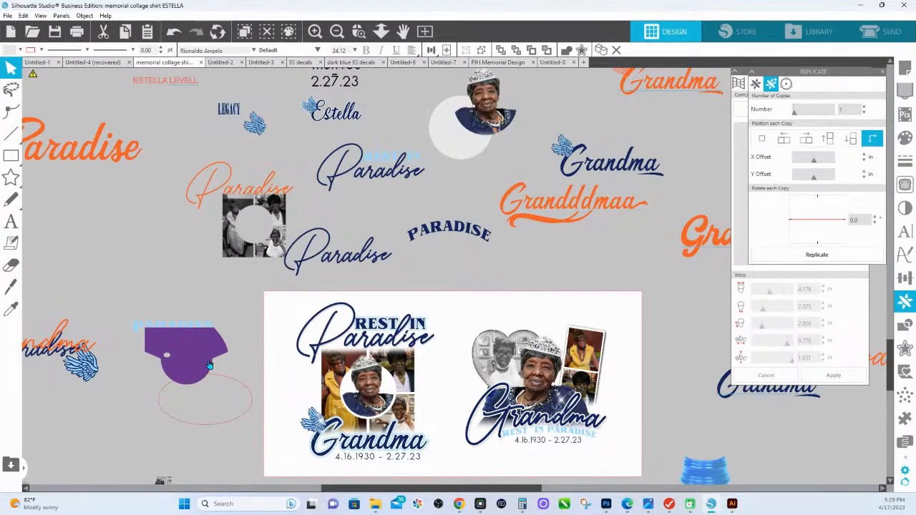
- Move the purple shape clear of the ellipse, shift the ellipse slightly and open it for point editing
left_click_drag(207, 365, 52, 285)
left_click(191, 381)
double_click(191, 381)
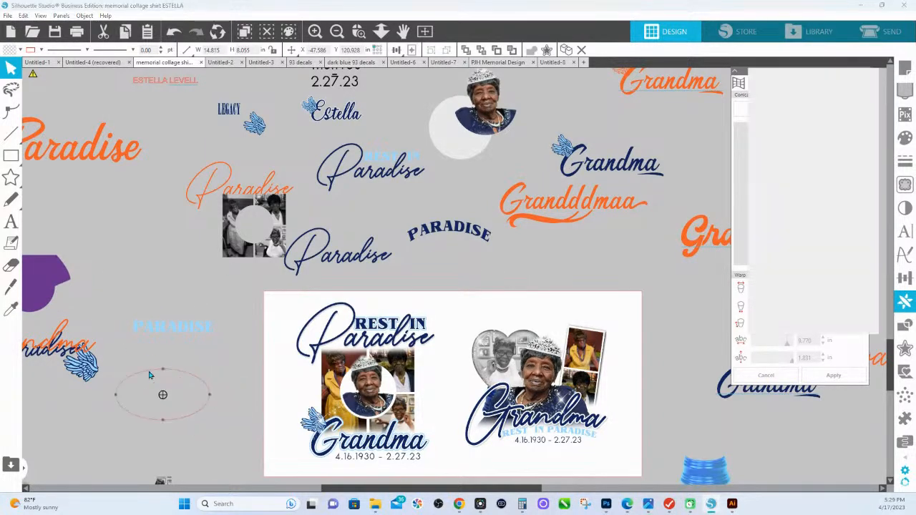
left_click(358, 31)
left_click_drag(121, 304, 277, 461)
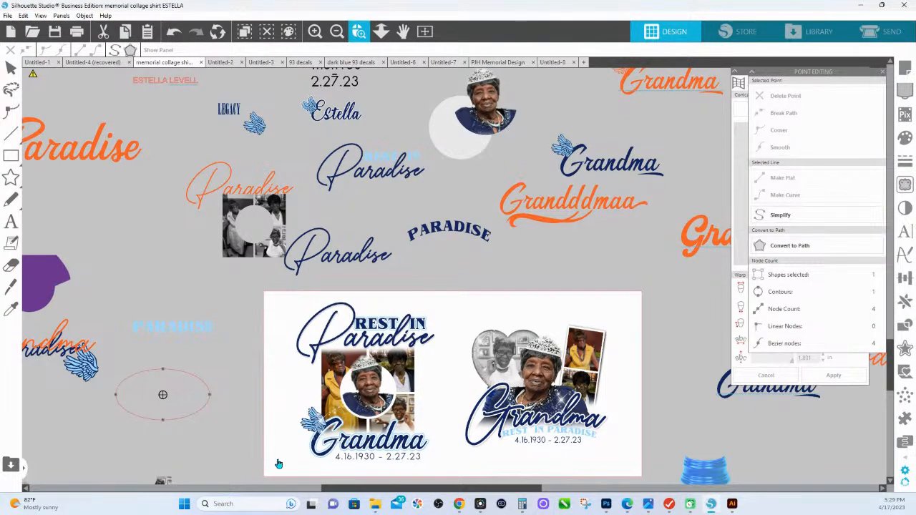
- Try to fit the PARADISE lettering along the top edge of the ellipse, and undo the placement
left_click(431, 193)
double_click(390, 132)
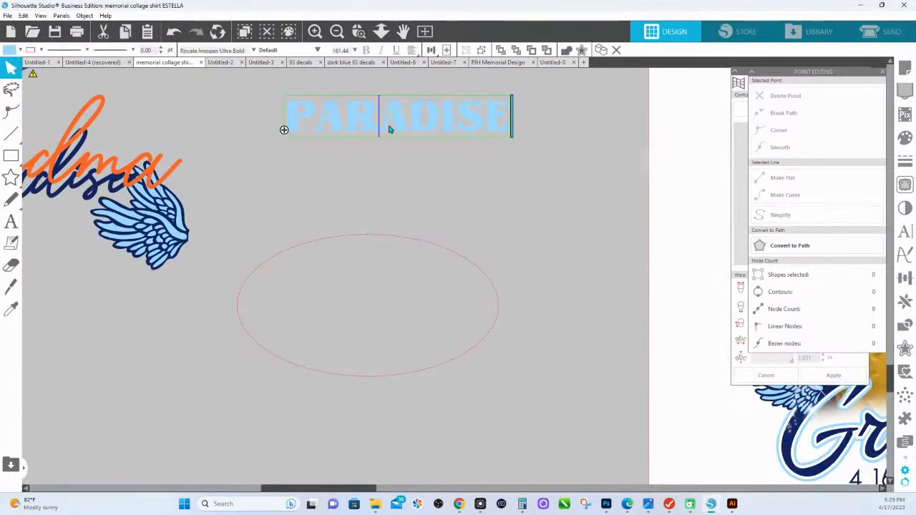
left_click_drag(285, 130, 267, 259)
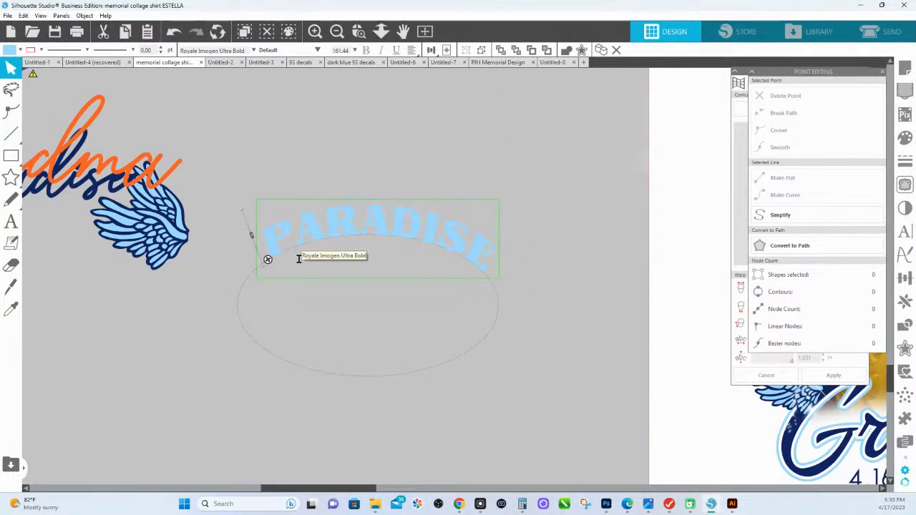
key("ctrl+z")
key("ctrl+z")
- Narrow the ellipse to about 8.6 in wide so it is nearly circular, and enlarge it from its centre
left_click(341, 242)
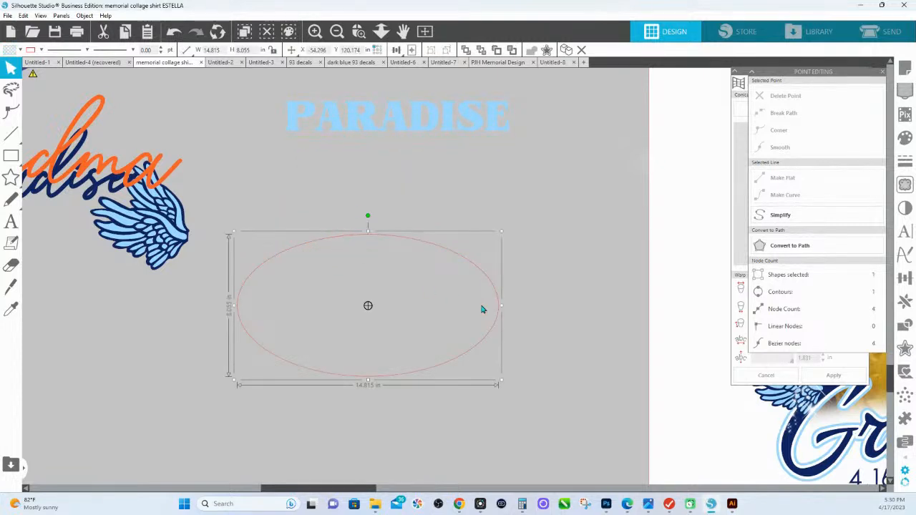
left_click_drag(503, 306, 447, 309)
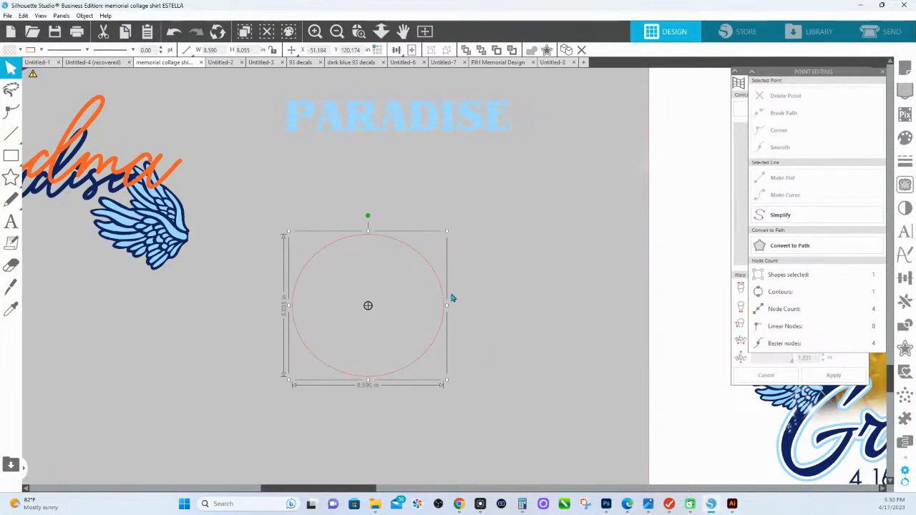
left_click_drag(447, 232, 475, 215)
- Wrap the PARADISE lettering around the top of the circle, and pull it off the path back to a straight line above
double_click(408, 128)
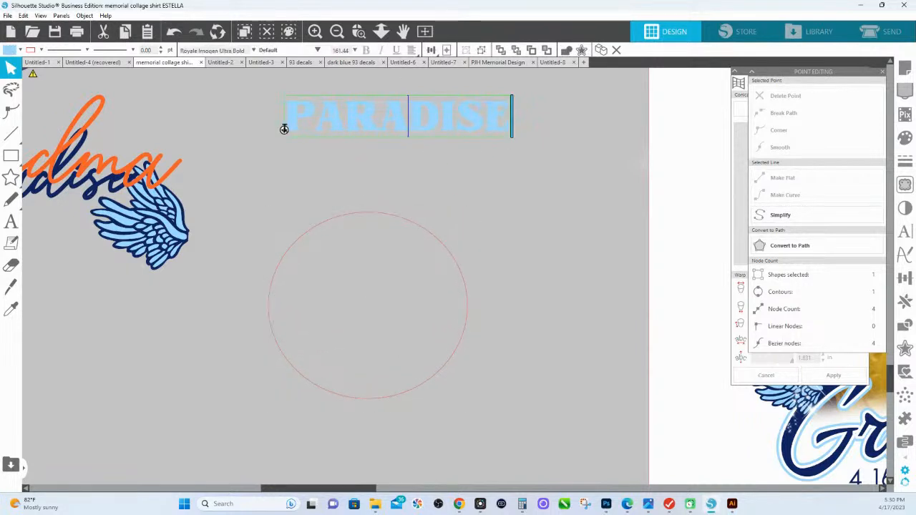
left_click_drag(285, 129, 276, 250)
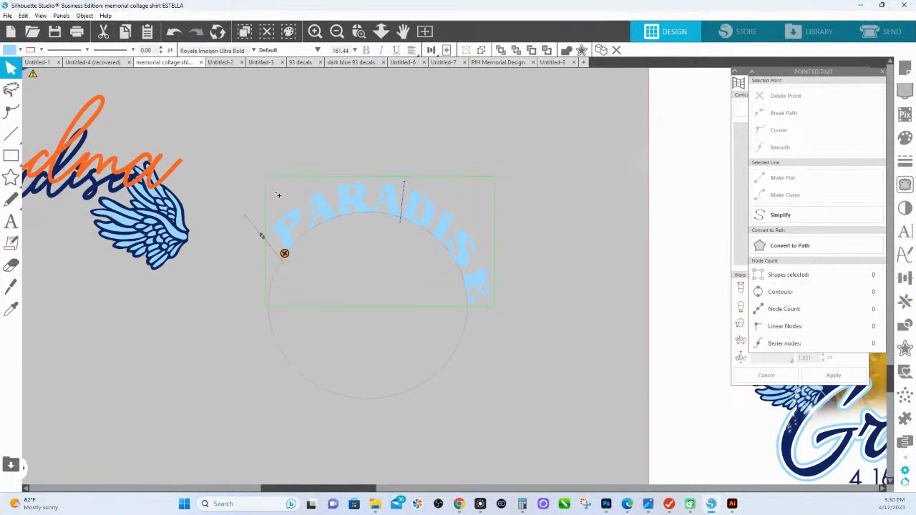
left_click_drag(269, 168, 267, 162)
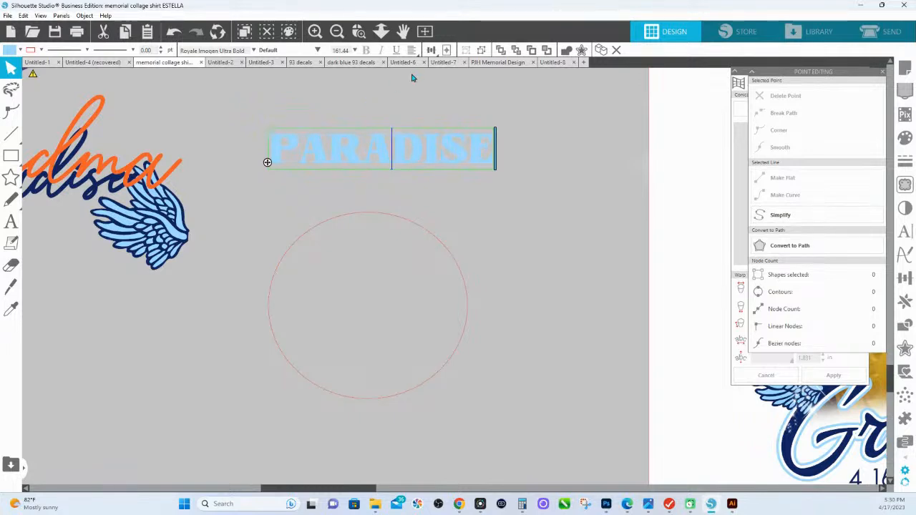
- Examine the two finished memorial shirt designs up close, from the circular photo collage to the heart collage
left_click(381, 31)
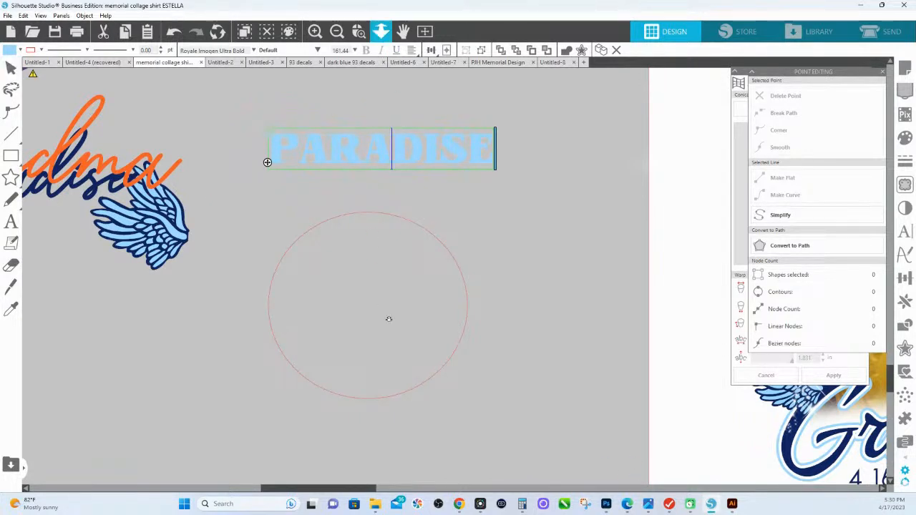
left_click_drag(380, 303, 365, 187)
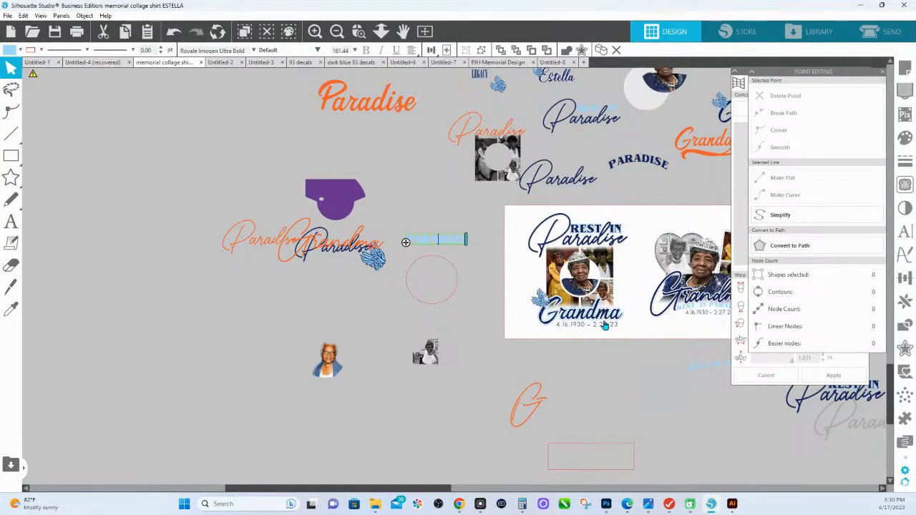
left_click(695, 405)
left_click_drag(658, 399, 477, 382)
left_click(359, 33)
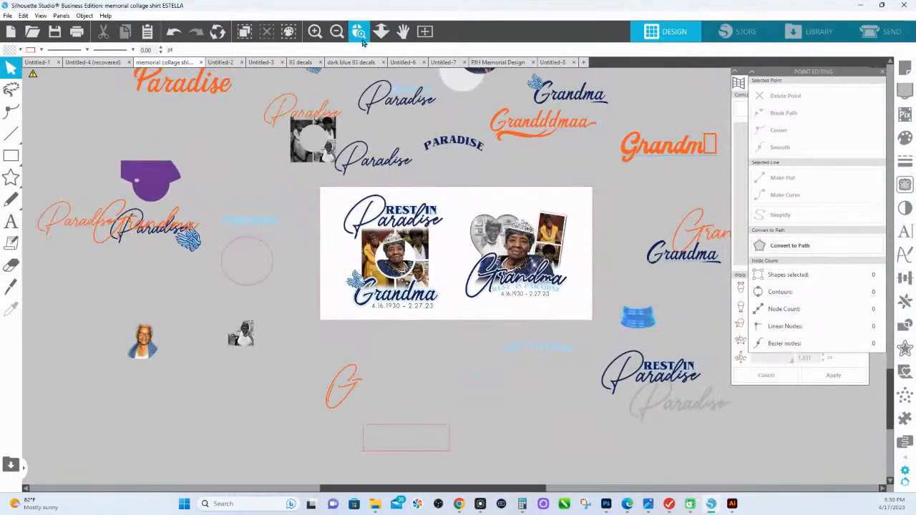
left_click_drag(323, 182, 450, 333)
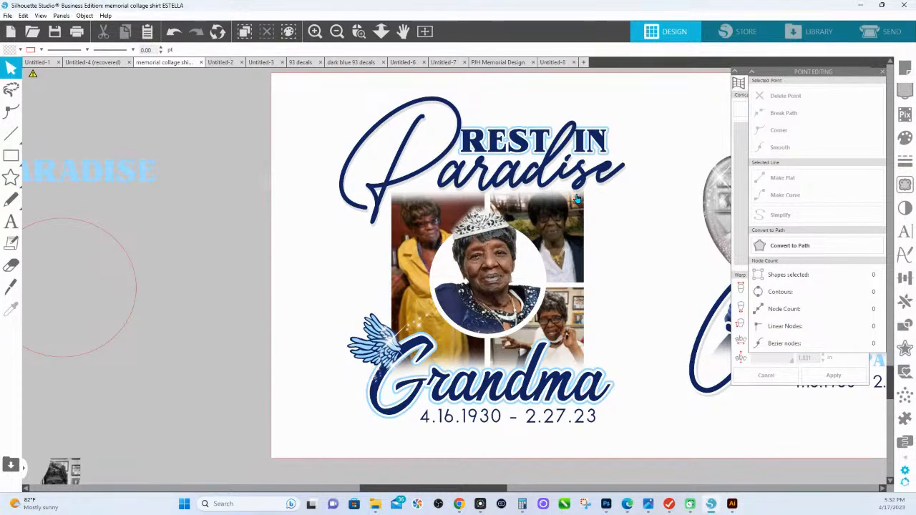
left_click_drag(800, 462, 397, 427)
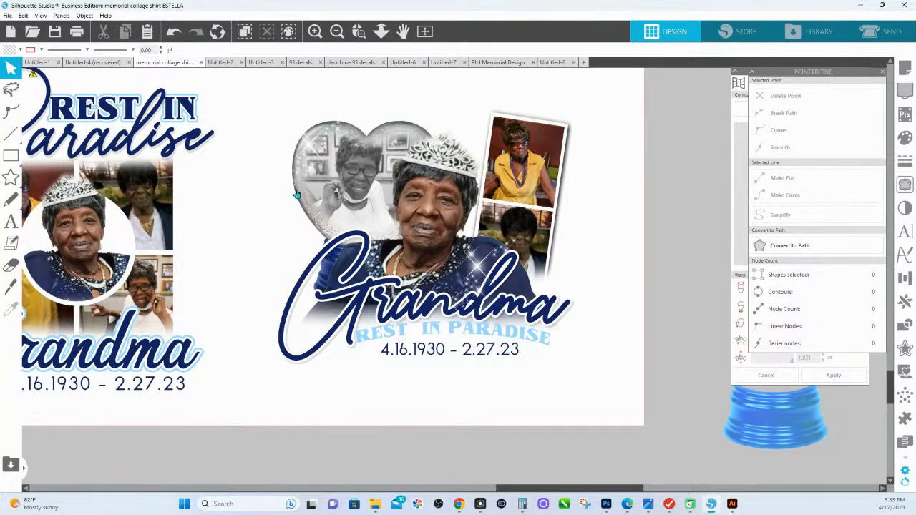
- Examine the heart and daisy collage in the PJH Memorial Design document and compare it with the memorial collage shirt's heart design
left_click(494, 63)
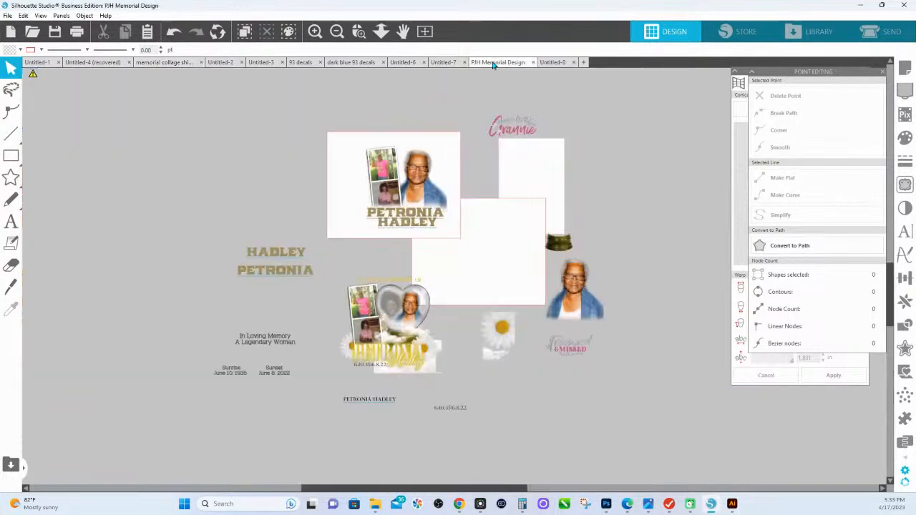
left_click(359, 31)
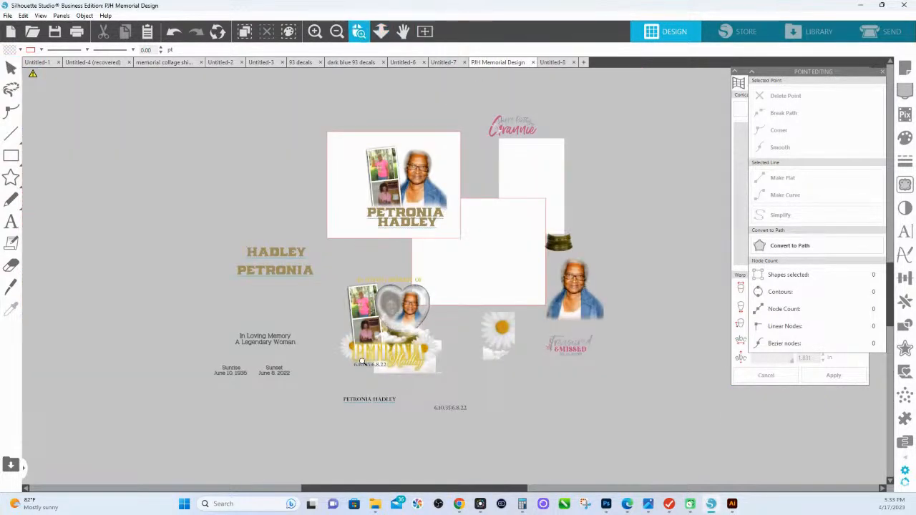
left_click_drag(335, 247, 485, 380)
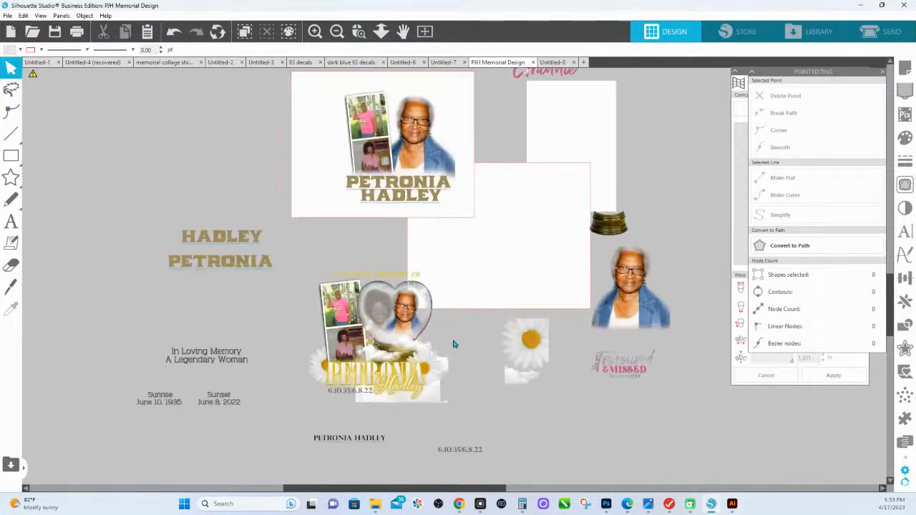
scroll(458, 286, "down", 1)
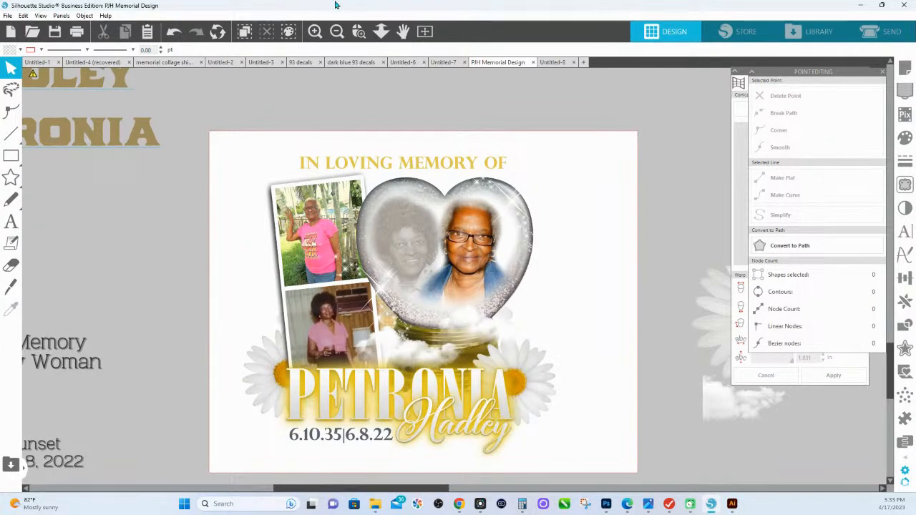
left_click(167, 63)
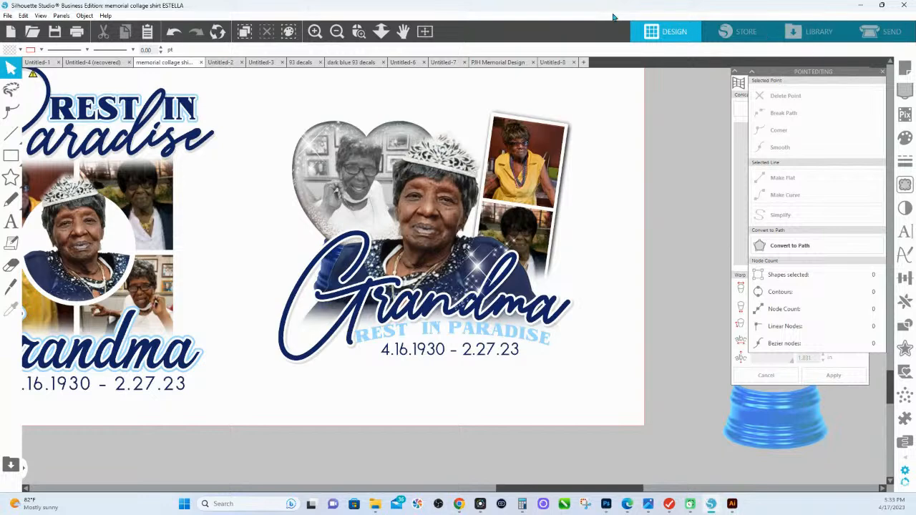
left_click(505, 62)
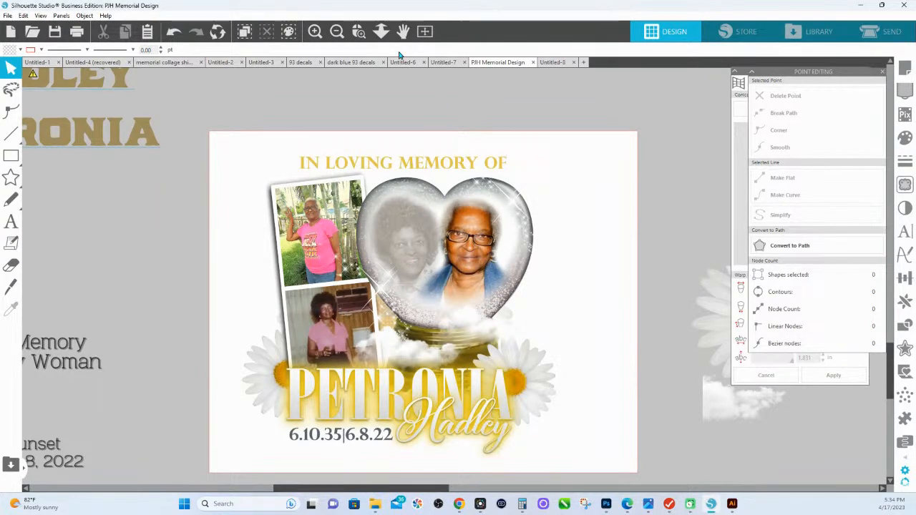
left_click(163, 62)
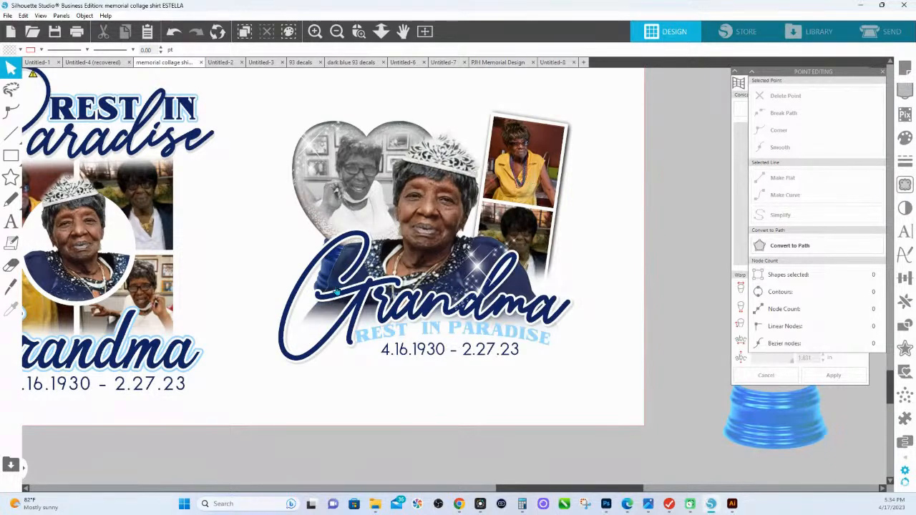
- Switch to the HS INK shop site in Chrome and browse its home page for trainings and customizable templates
mouse_move(458, 504)
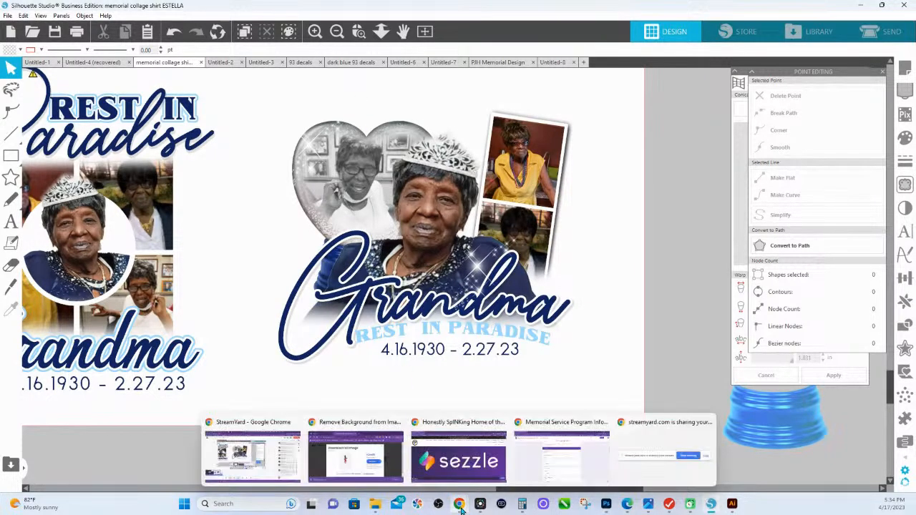
left_click(456, 461)
scroll(554, 284, "down", 5)
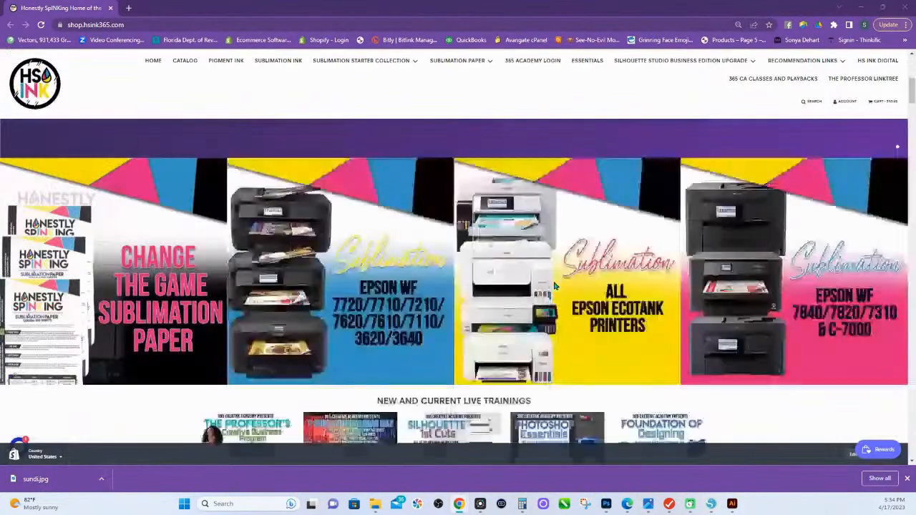
scroll(557, 284, "down", 12)
scroll(557, 284, "up", 13)
scroll(556, 284, "up", 15)
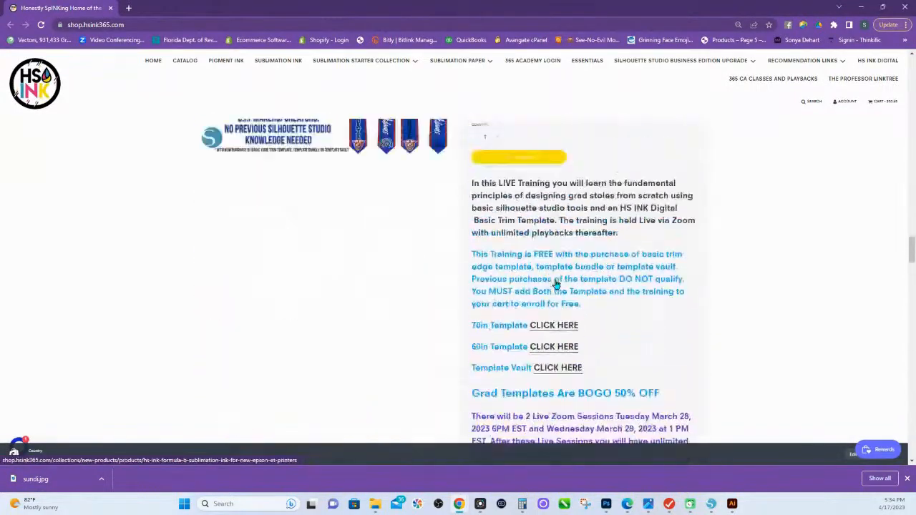
scroll(556, 284, "up", 3)
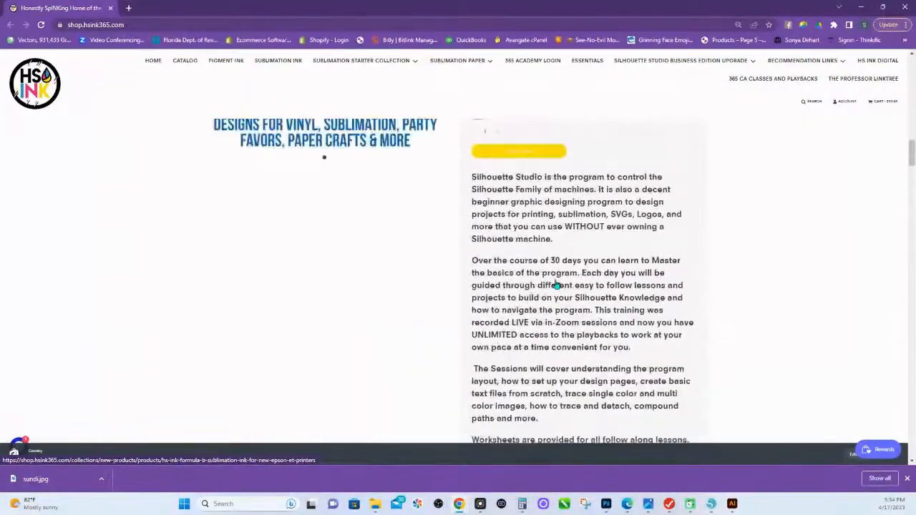
scroll(556, 284, "down", 10)
scroll(556, 284, "up", 3)
scroll(556, 280, "down", 2)
scroll(556, 280, "up", 12)
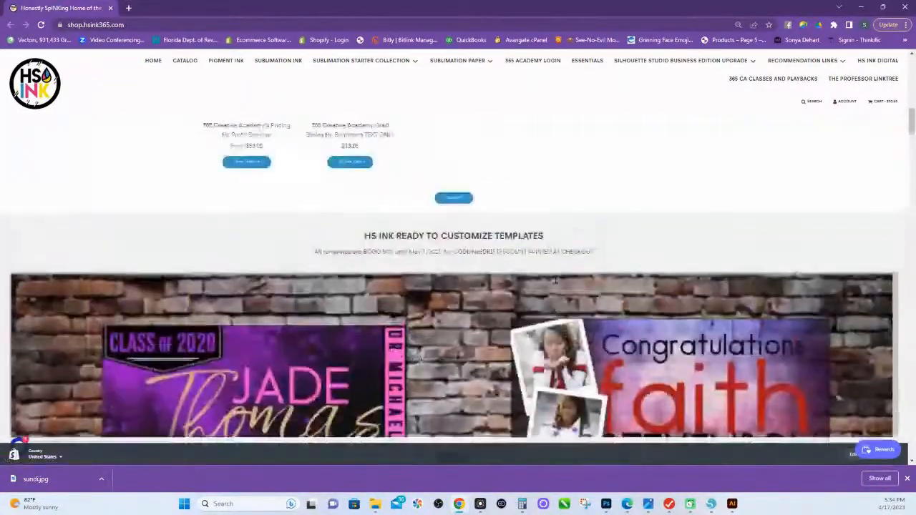
- Open the HS INK Digital Graduation Templates collection and view the Premium Senior Yard Sign Template Bundle
scroll(557, 289, "down", 8)
scroll(556, 289, "up", 7)
scroll(556, 289, "up", 5)
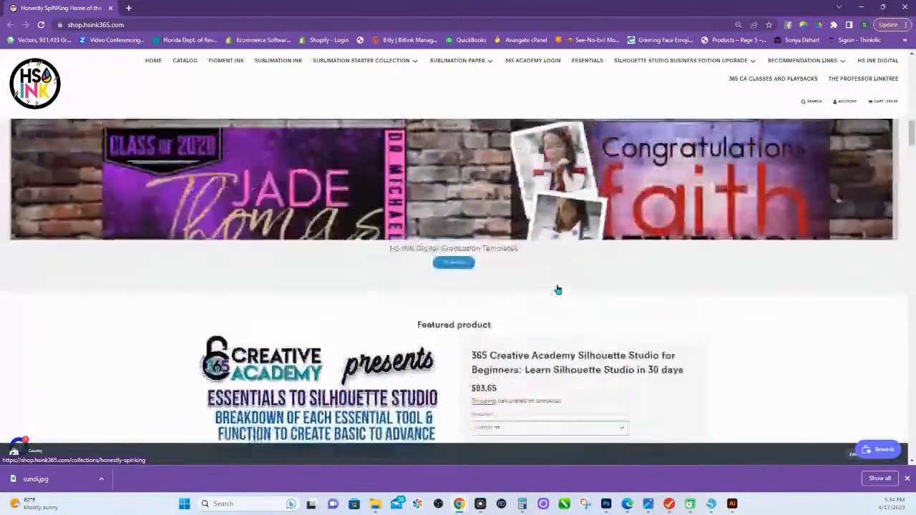
left_click(451, 270)
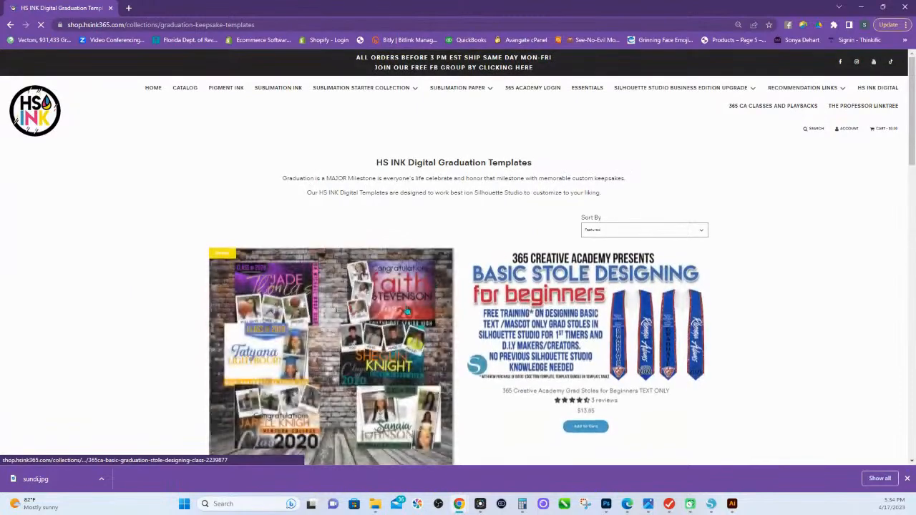
left_click(358, 330)
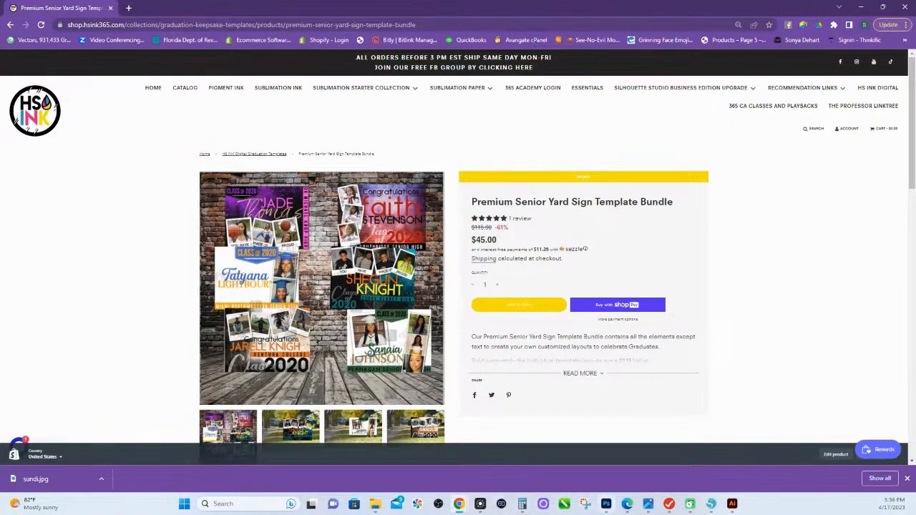
- Switch back to Silhouette Studio and change the second date's year to 2023 in the date line under the Grandma heart design
left_click(711, 504)
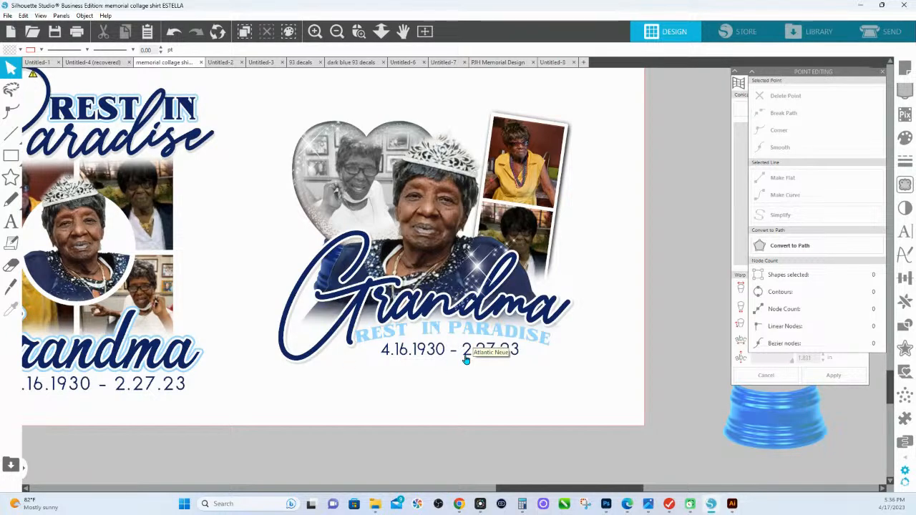
double_click(504, 359)
type("20")
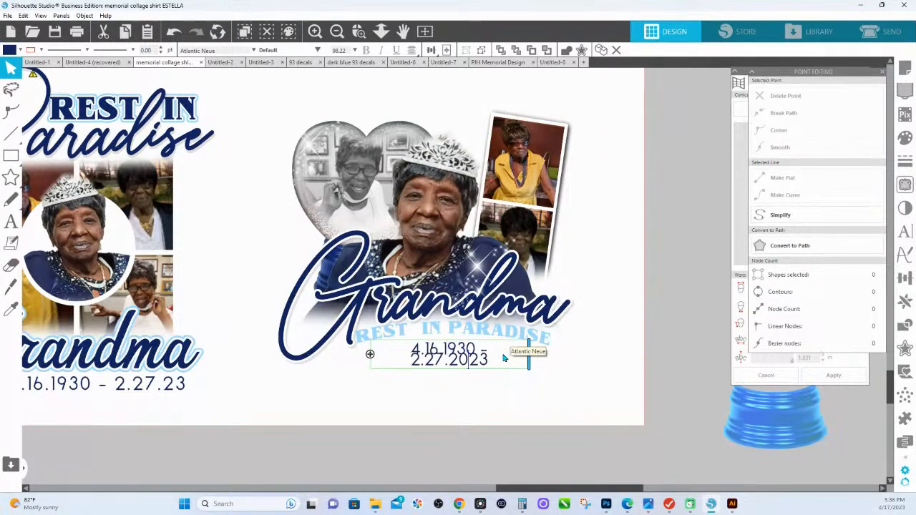
- Widen the date text box so both dates fit on one line, and centre the line beneath REST IN PARADISE
left_click_drag(526, 365, 592, 370)
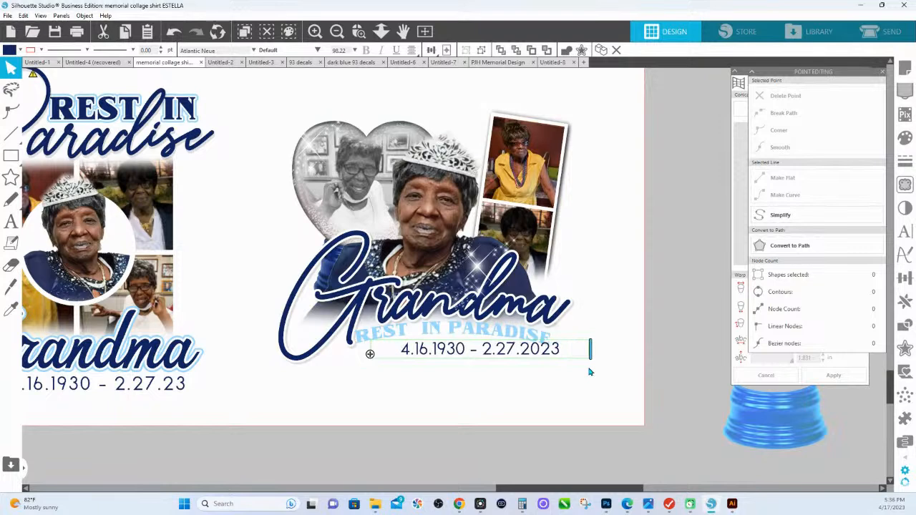
left_click(551, 415)
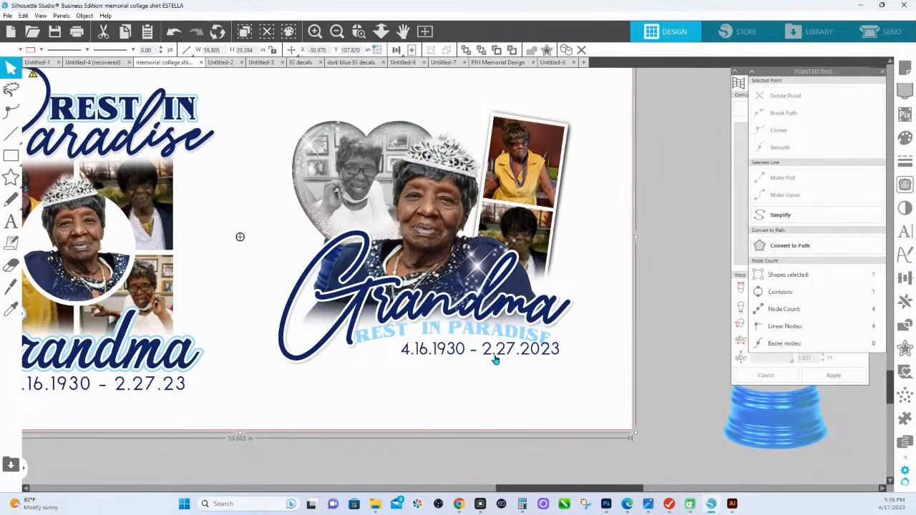
left_click_drag(495, 359, 472, 360)
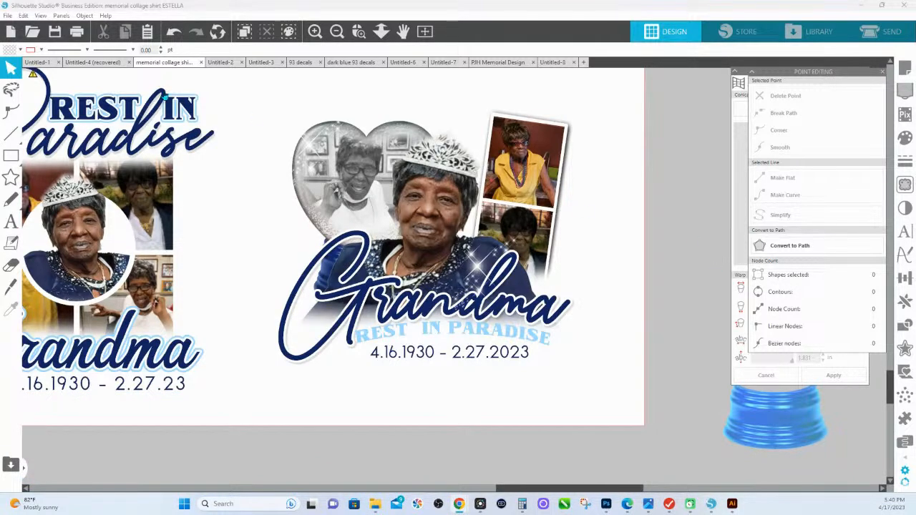
- Open the Untitled-2 drawing and examine the HAPPY 93rd BIRTHDAY design up close
left_click(225, 65)
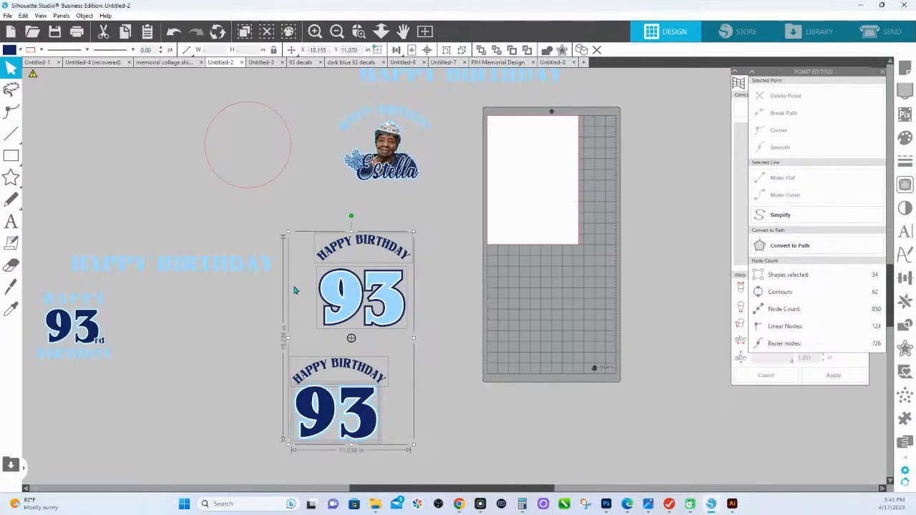
scroll(371, 292, "up", 1)
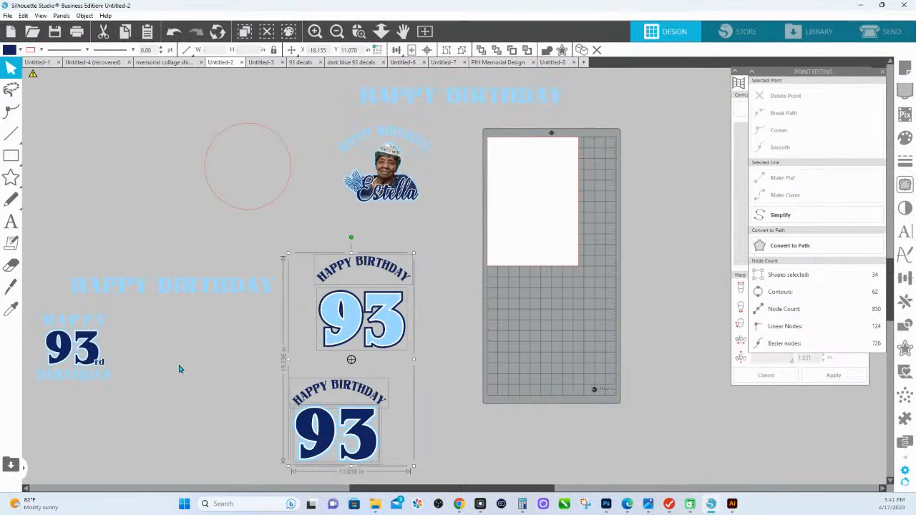
left_click(71, 348)
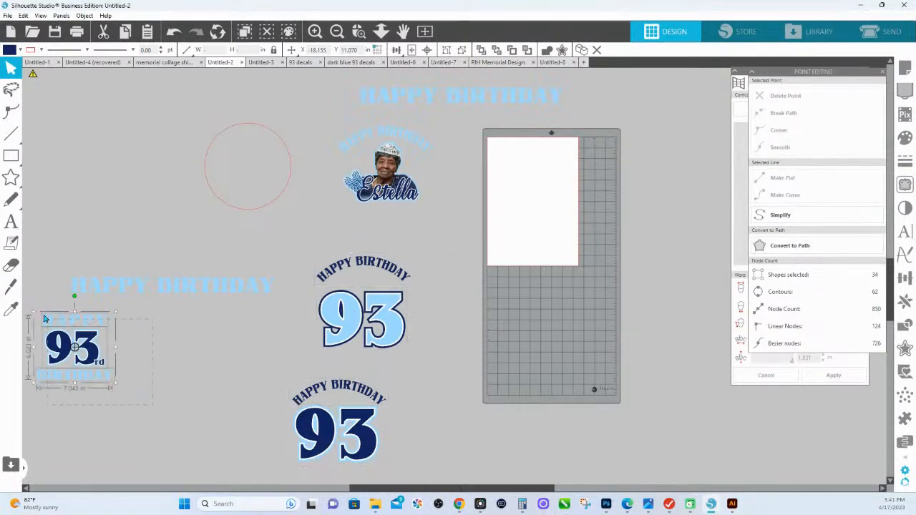
left_click(359, 32)
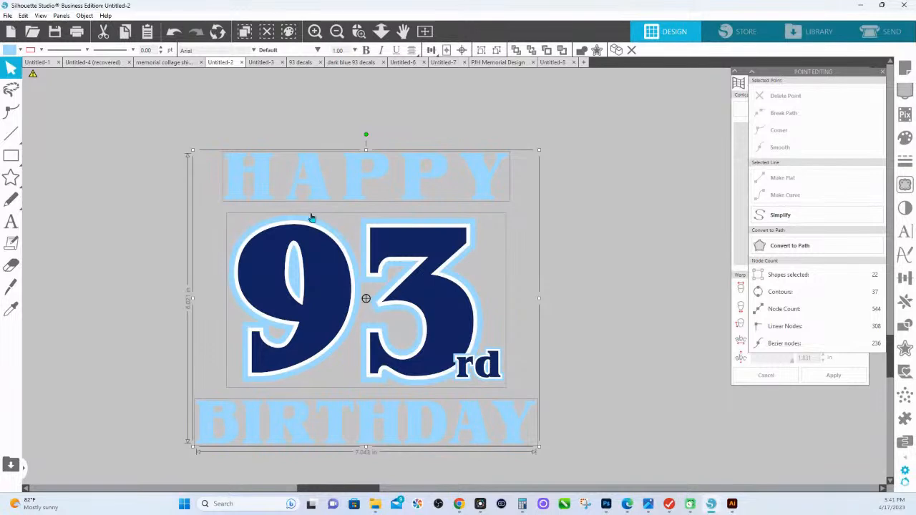
- Review the 93rd birthday layouts in the Untitled-3, dark blue 93 decals, Untitled-6 and Untitled-7 drawings
left_click(264, 62)
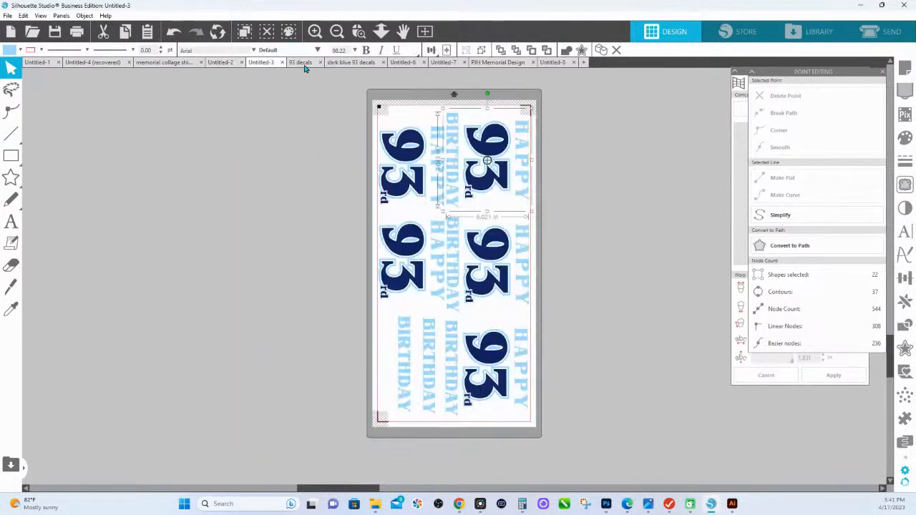
left_click(351, 62)
left_click(406, 63)
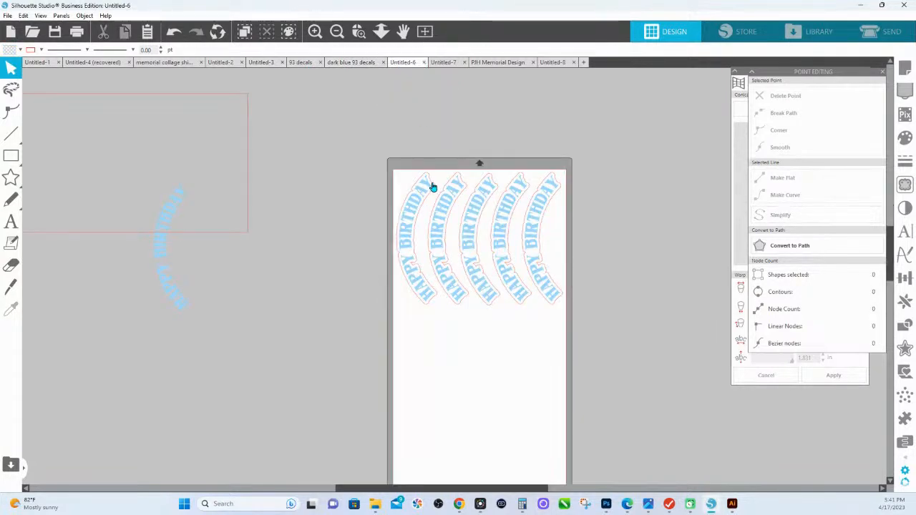
left_click(435, 64)
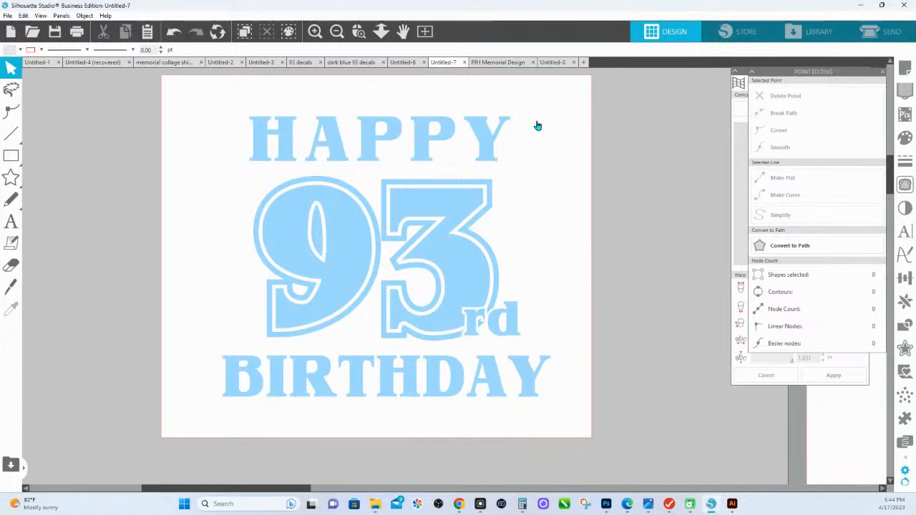
- View the PJH Memorial Design drawing and close it
left_click(522, 64)
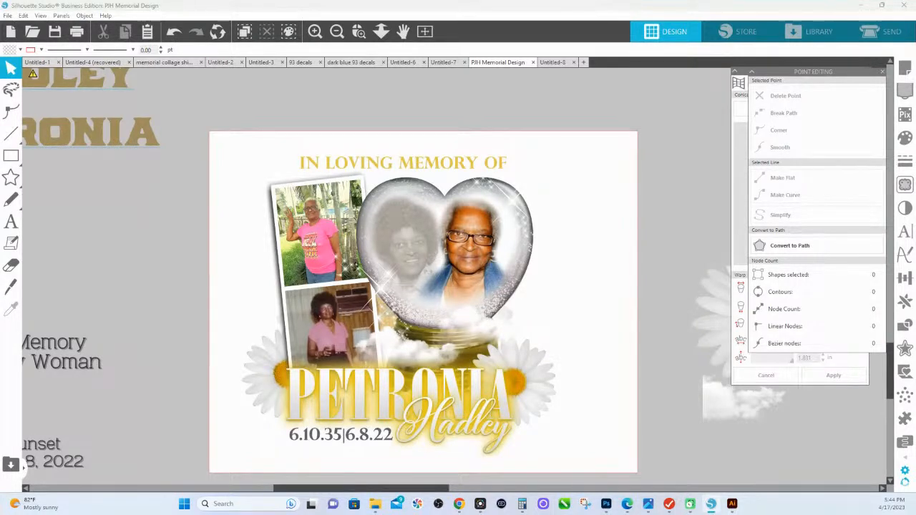
left_click(530, 62)
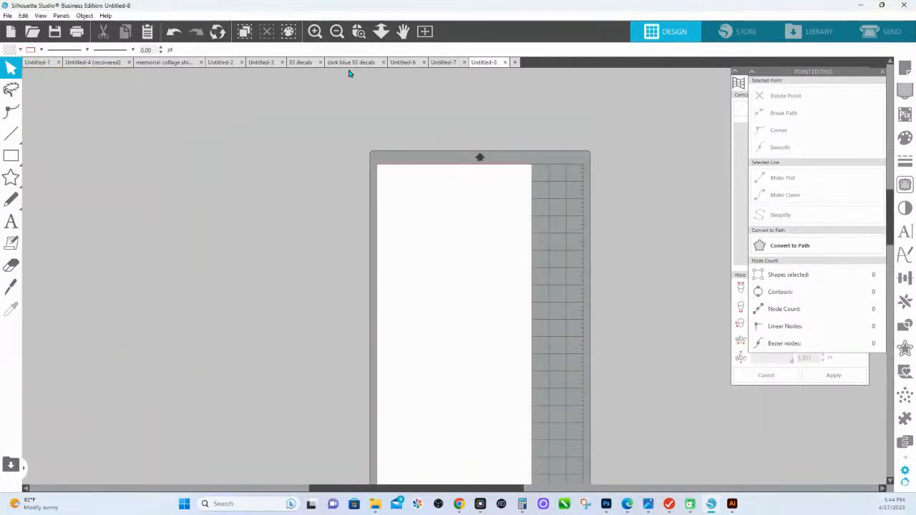
- In Untitled-1, move the soft white fade shape off the lower edge of the collage photos and place it back over them
left_click(36, 62)
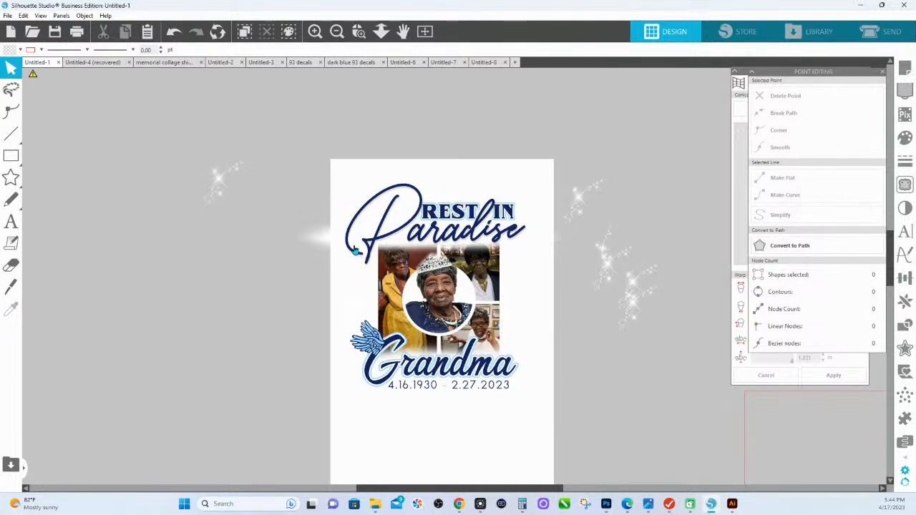
left_click(359, 31)
left_click_drag(319, 238, 627, 425)
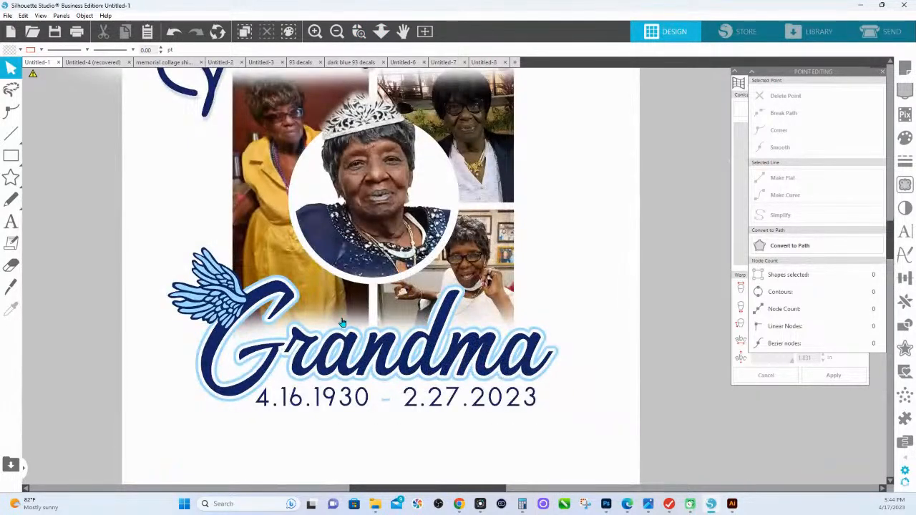
scroll(443, 295, "down", 2)
scroll(442, 295, "down", 1)
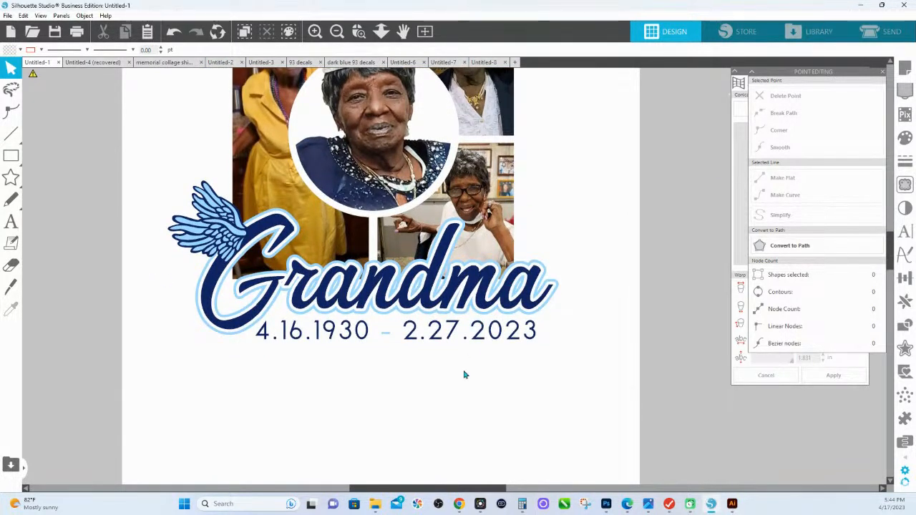
left_click_drag(390, 437, 375, 334)
left_click(141, 423)
scroll(141, 423, "down", 3)
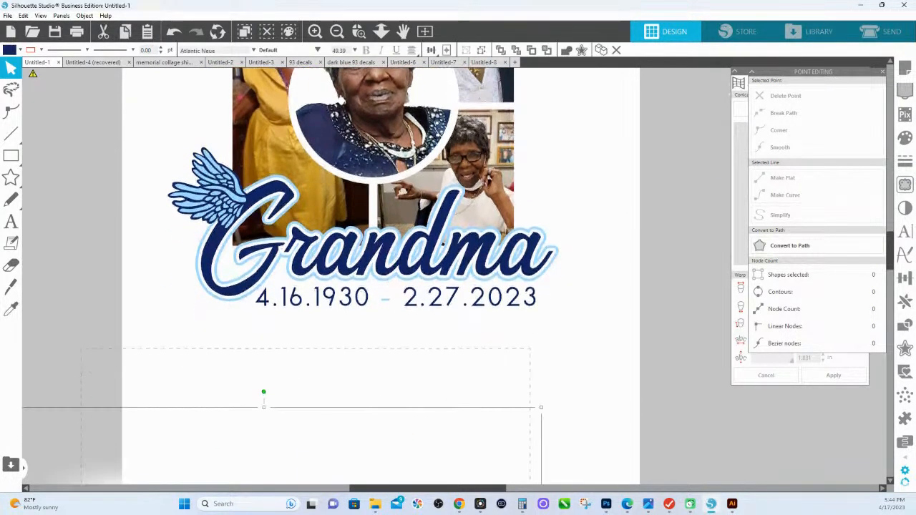
left_click_drag(395, 431, 518, 188)
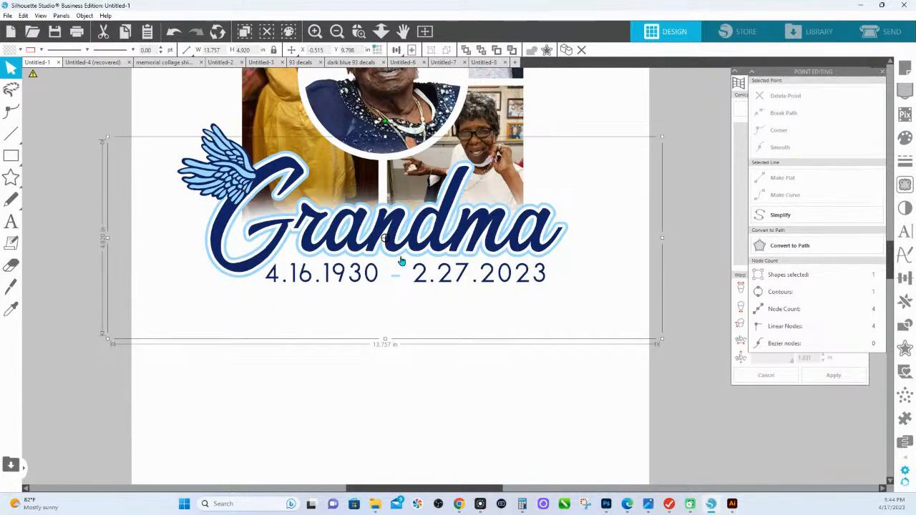
- Move the upper white fade shape off the collage photos to just above the page
scroll(403, 265, "up", 2)
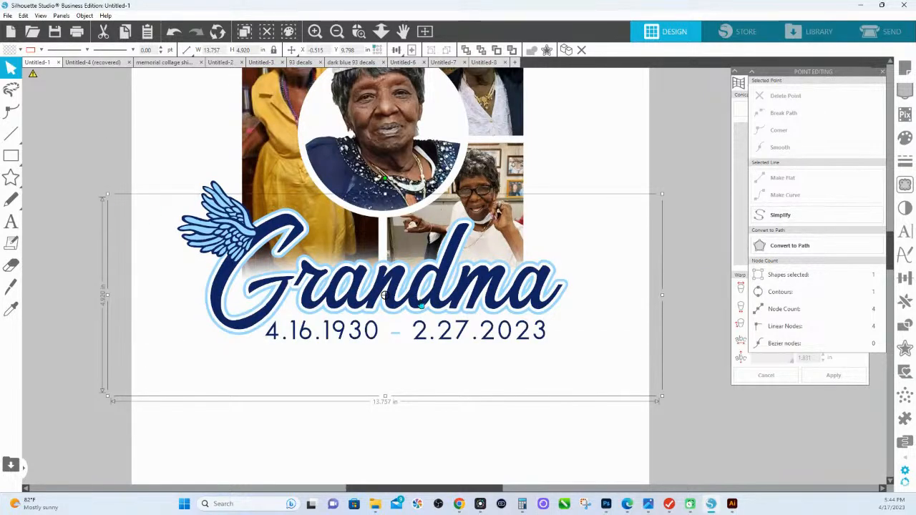
scroll(535, 342, "up", 5)
scroll(535, 342, "up", 3)
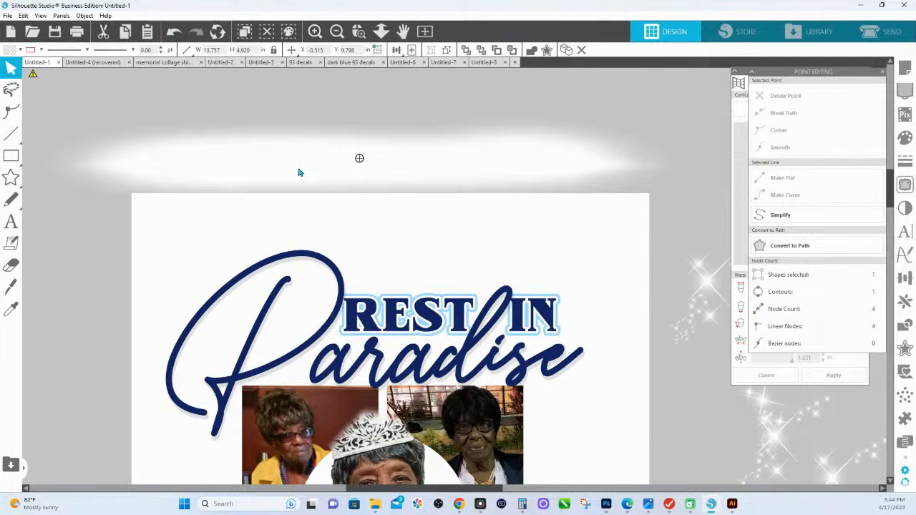
left_click(308, 203)
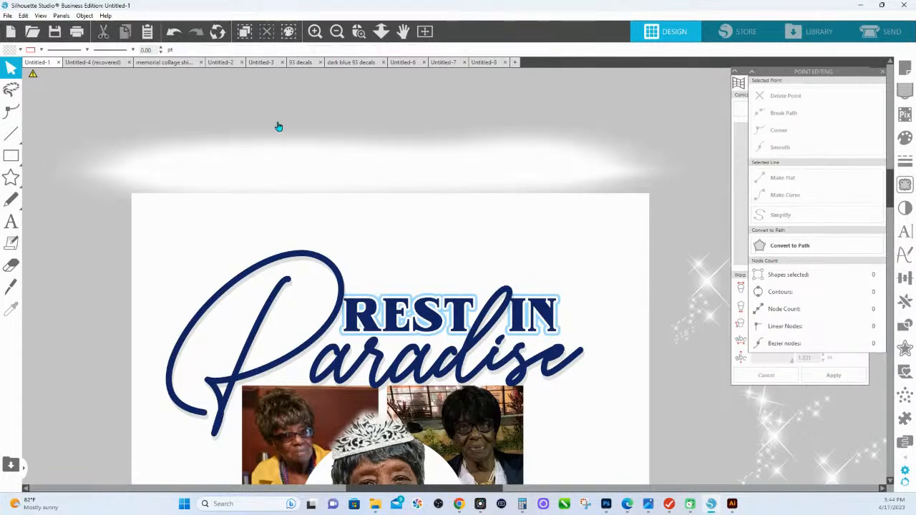
left_click(381, 30)
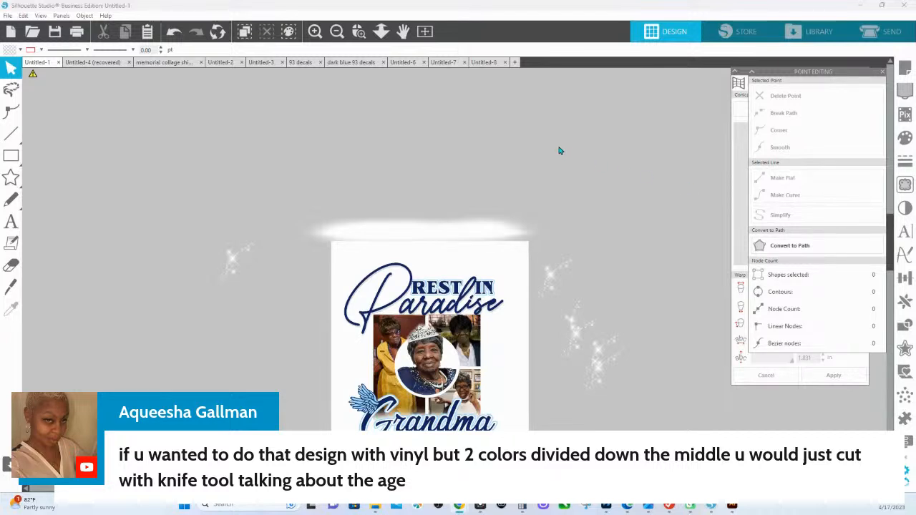
- Switch to the Untitled-7 drawing and ungroup the outline of the large 93
left_click(484, 63)
left_click(444, 63)
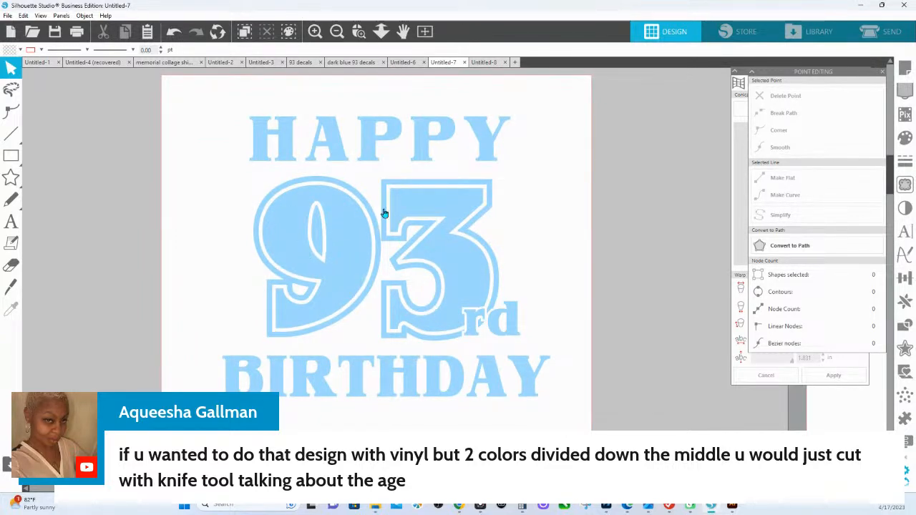
right_click(375, 259)
left_click(406, 357)
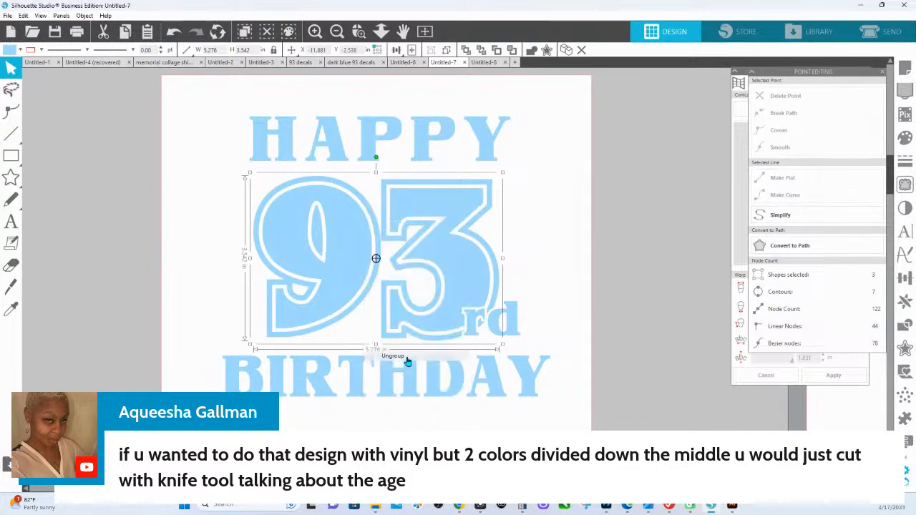
left_click(571, 243)
right_click(347, 196)
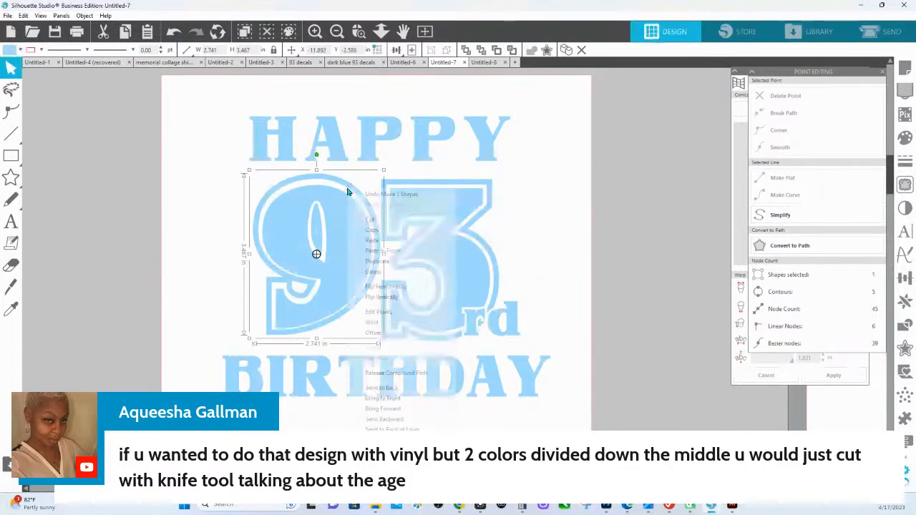
left_click(652, 204)
key("ctrl+z")
key("ctrl+z")
key("ctrl+z")
- Fill the outlines of the 9 and the 3 and the rd text with dark blue 122360
left_click(373, 192)
left_click(393, 184, "shift")
left_click(906, 137)
left_click(872, 109)
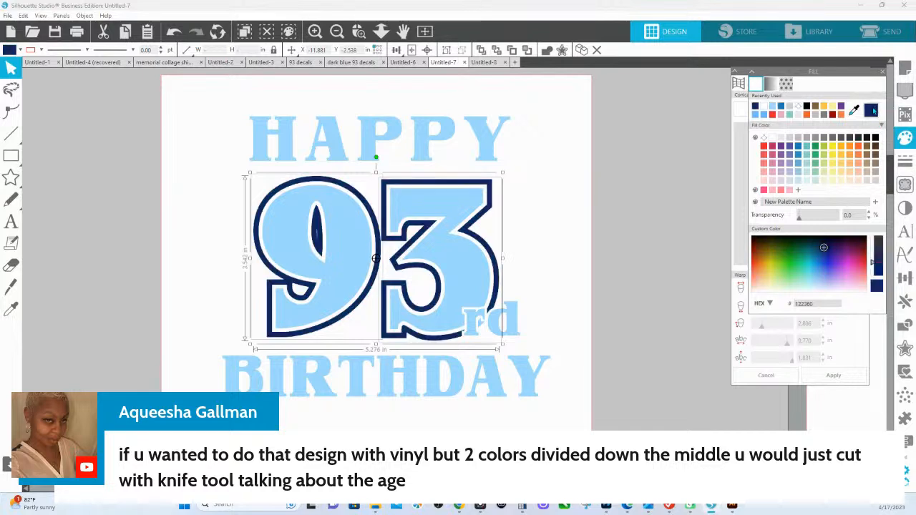
left_click(497, 317)
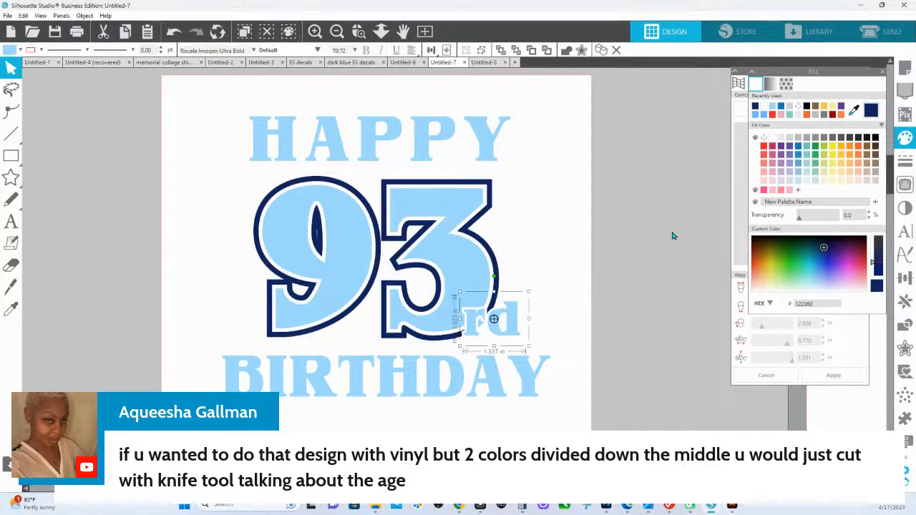
left_click(870, 111)
left_click(632, 191)
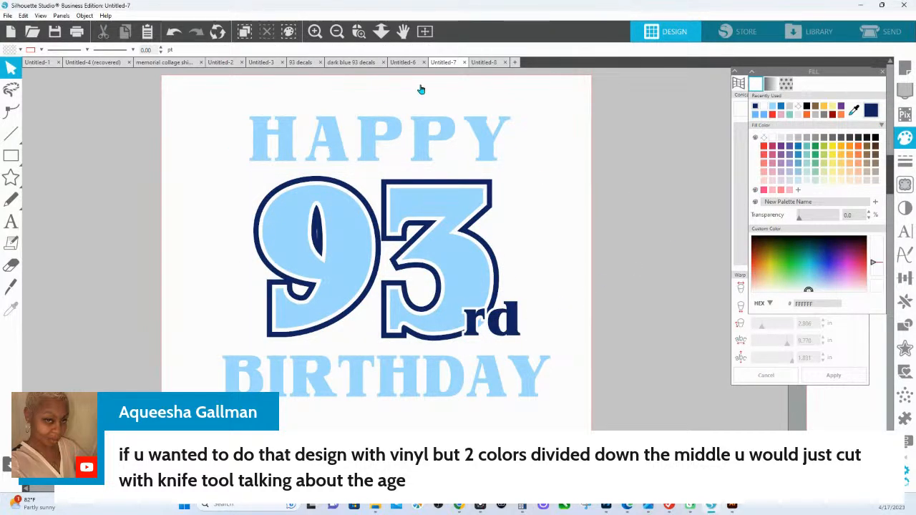
- Switch to the dark blue 93 decals drawing, place one 93 decal off the page, and ungroup its layers
left_click(416, 62)
left_click(345, 64)
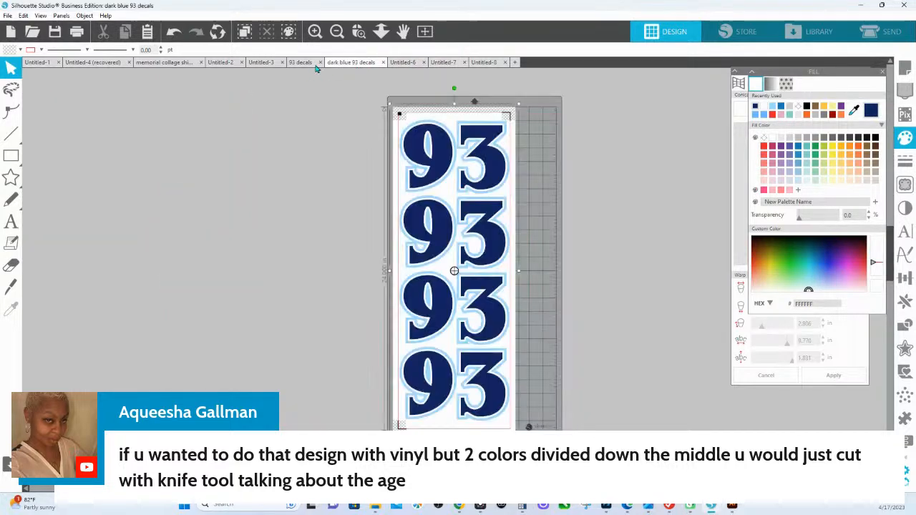
left_click(473, 147)
left_click_drag(470, 160, 447, 247)
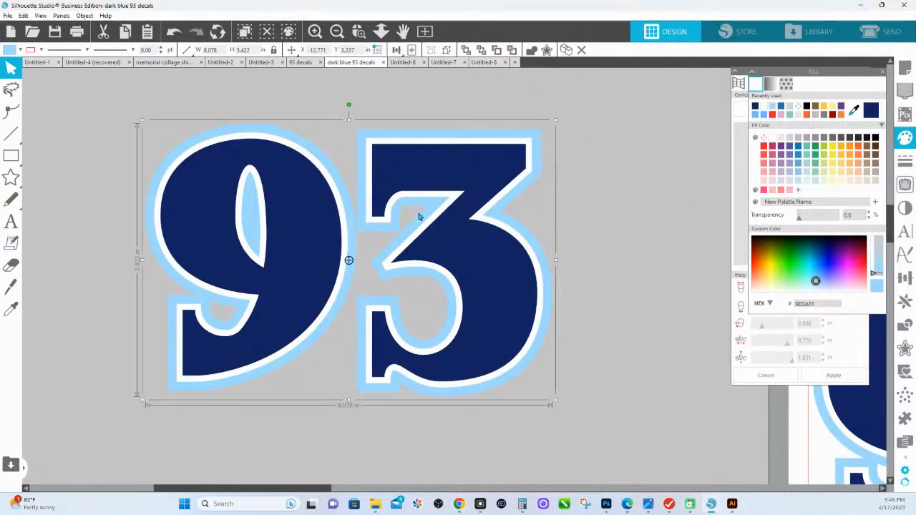
right_click(475, 178)
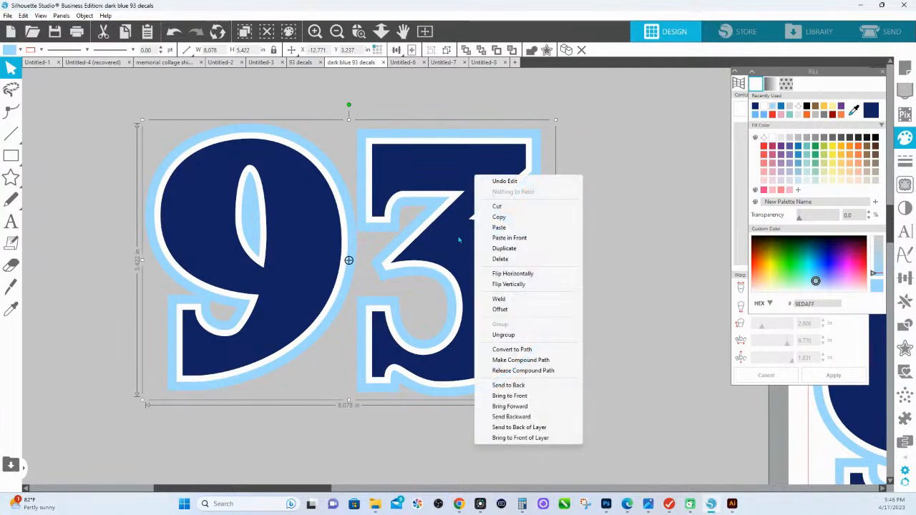
left_click(501, 336)
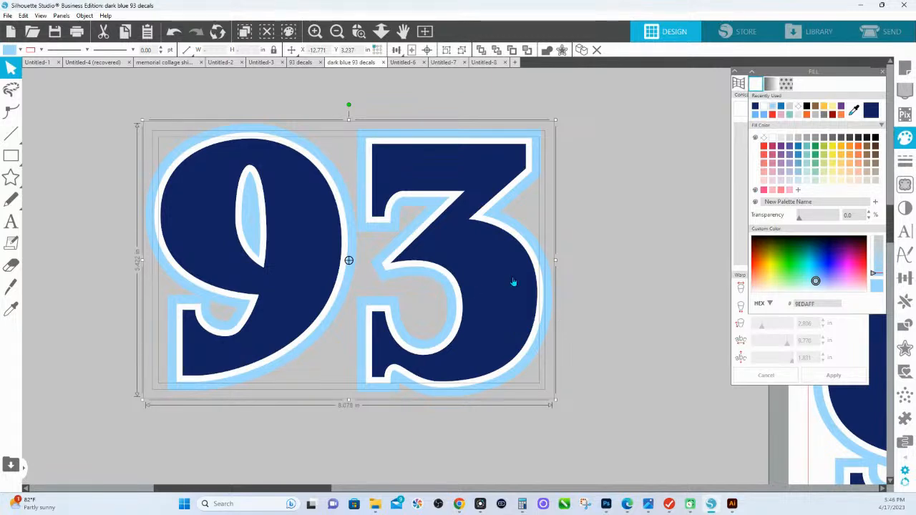
- Move the dark blue digit layer off the light blue 93 background, and undo the move
left_click(593, 241)
left_click(486, 182)
left_click_drag(486, 182, 462, 341)
key("ctrl+z")
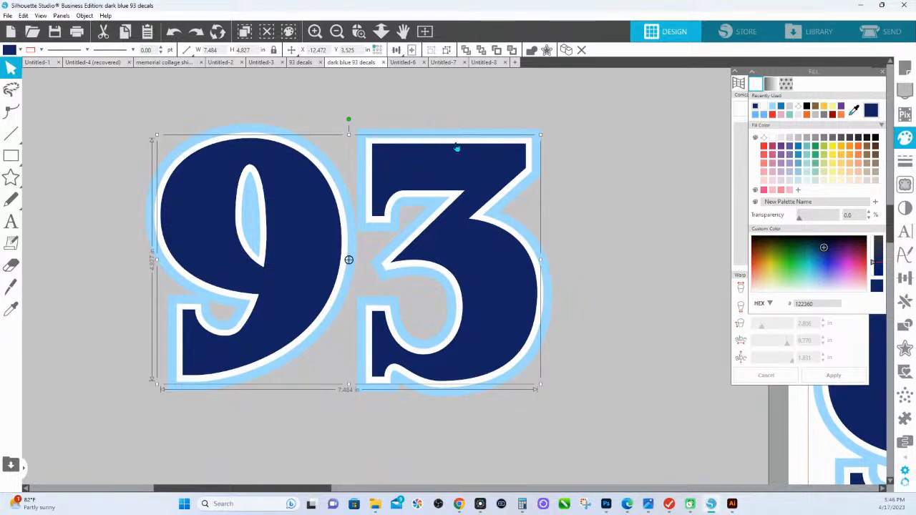
- Draw a rectangle about 9.66 by 7.09 in around the 93, fill it purple, and send it to the back
scroll(401, 207, "up", 2)
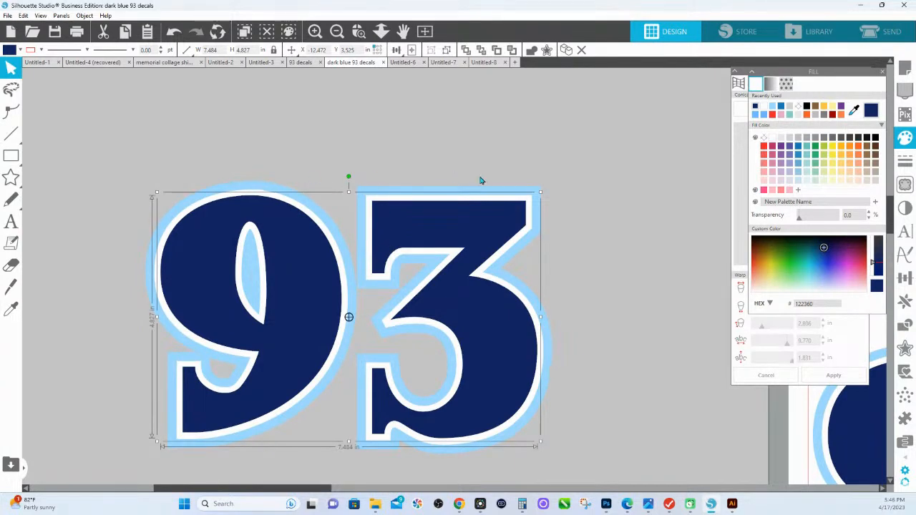
left_click(10, 156)
left_click_drag(309, 226, 612, 476)
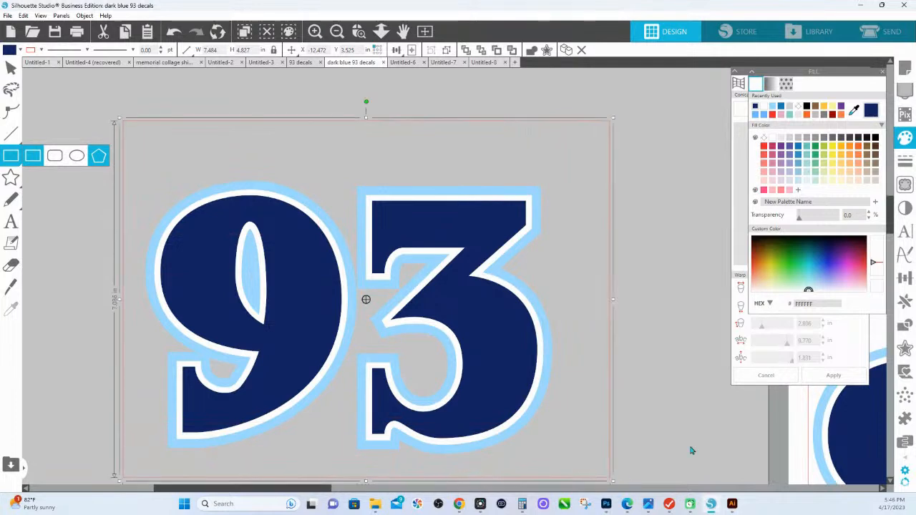
left_click(839, 258)
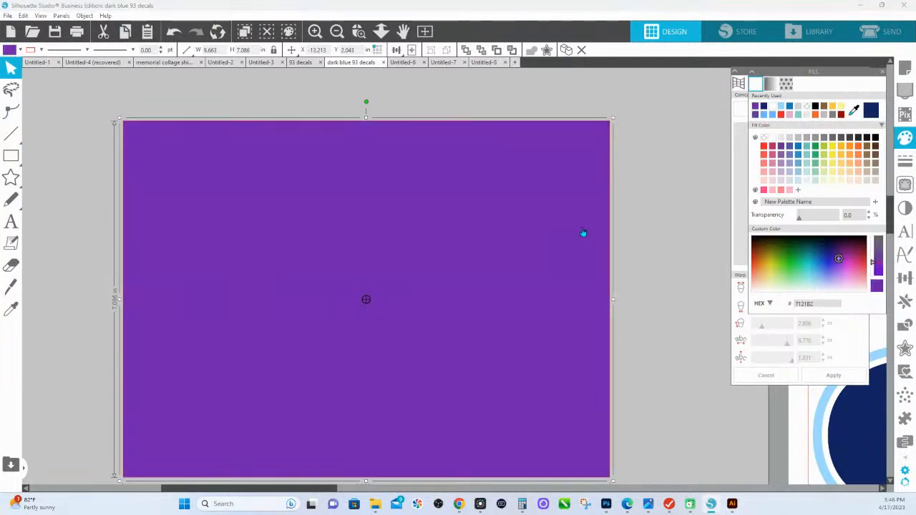
right_click(582, 230)
left_click(616, 413)
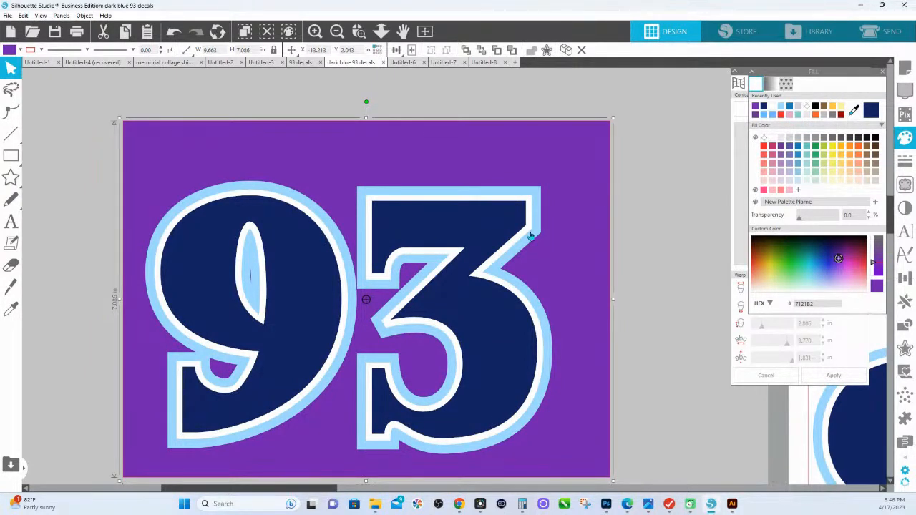
- Move the purple rectangle out from behind the 93 and select the dark blue digit layer
left_click_drag(546, 175, 39, 191)
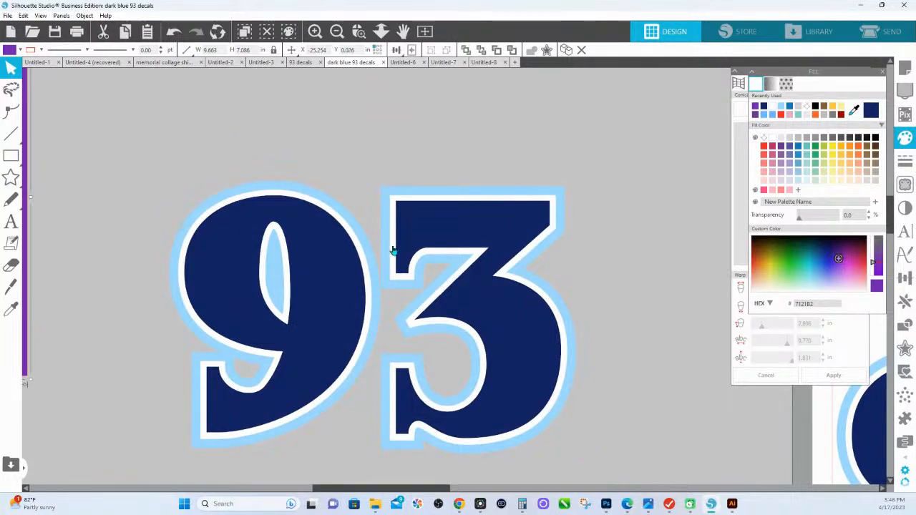
left_click_drag(157, 91, 491, 197)
left_click_drag(513, 141, 545, 202)
left_click(545, 134)
left_click(484, 236)
right_click(482, 224)
left_click(457, 199)
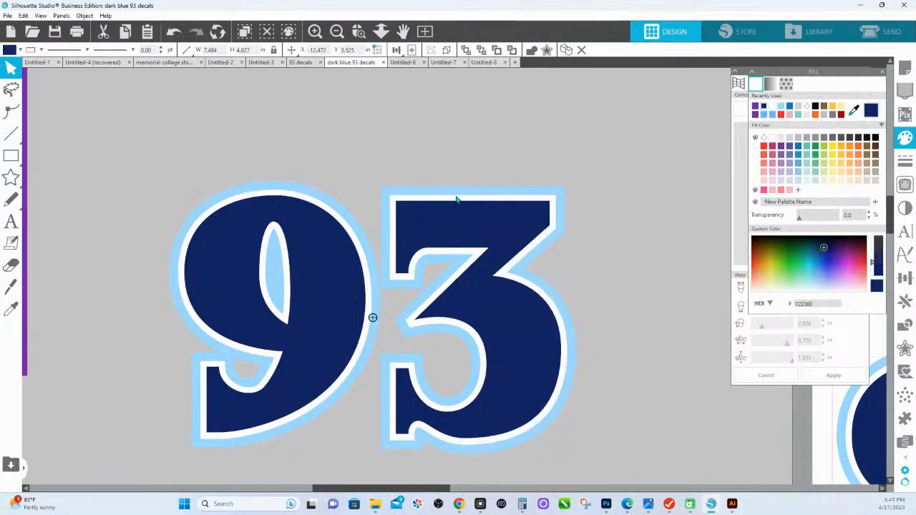
- Select the white and light blue 93 layers together and make them one compound path
left_click_drag(457, 199, 461, 176)
key("ctrl+z")
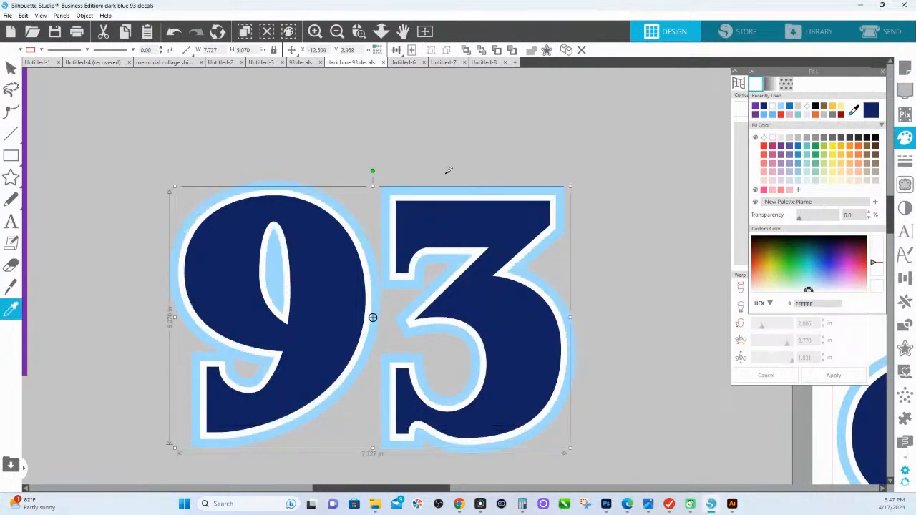
left_click_drag(212, 131, 282, 192)
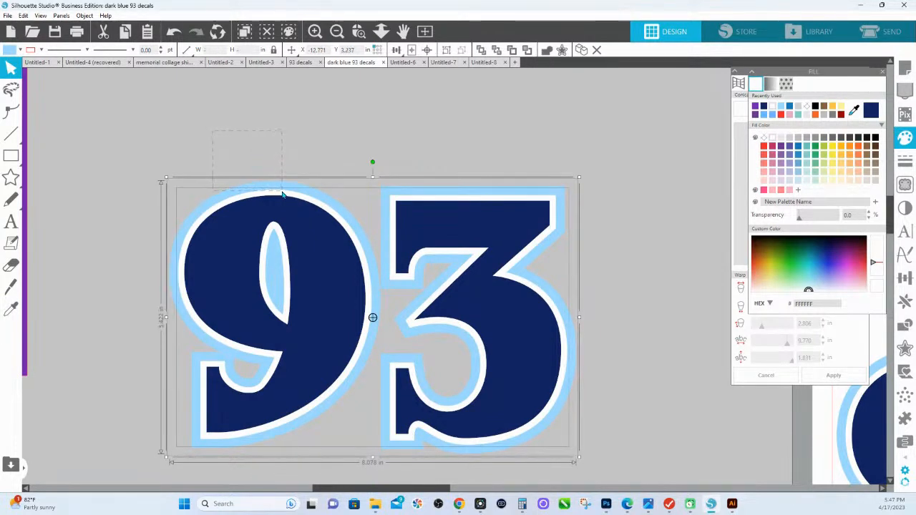
left_click_drag(382, 192, 251, 151)
key("ctrl+z")
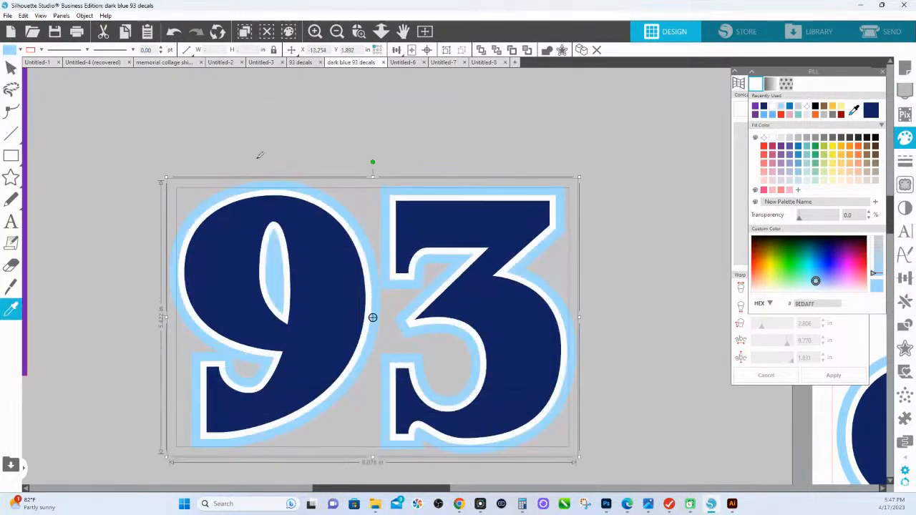
key("ctrl+e")
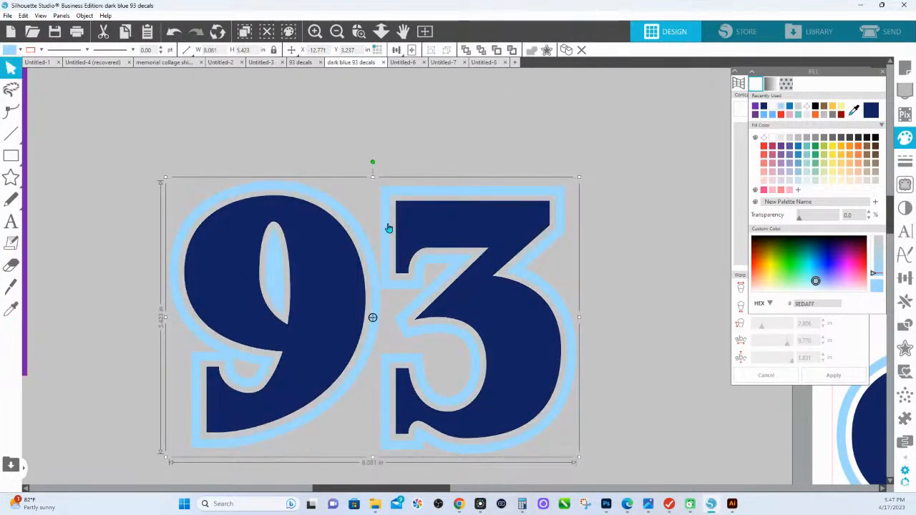
- Move the purple rectangle back behind the 93 and fill it white
left_click_drag(26, 88, 611, 208)
left_click(610, 208)
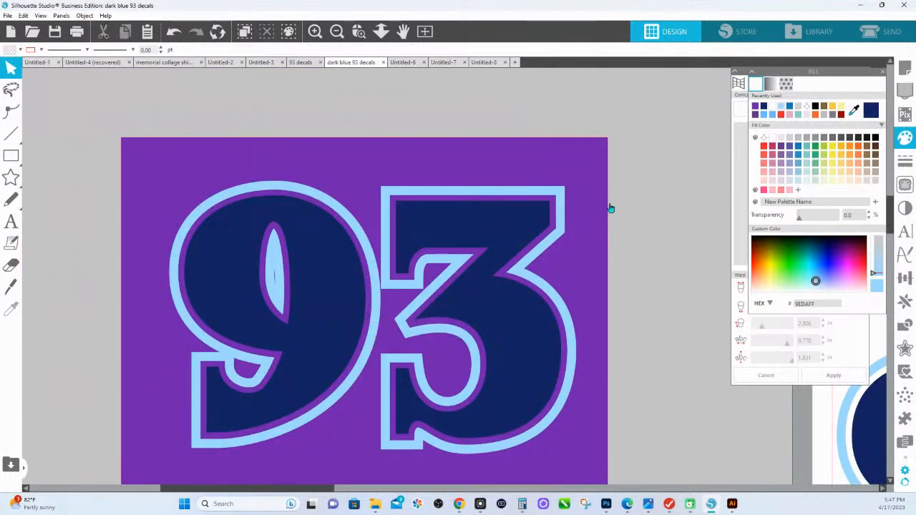
left_click(773, 138)
left_click(586, 191)
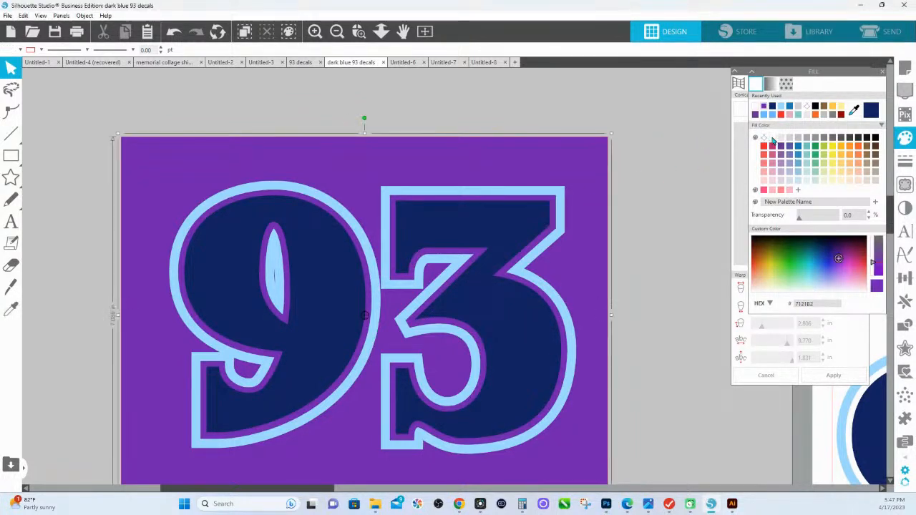
left_click(773, 138)
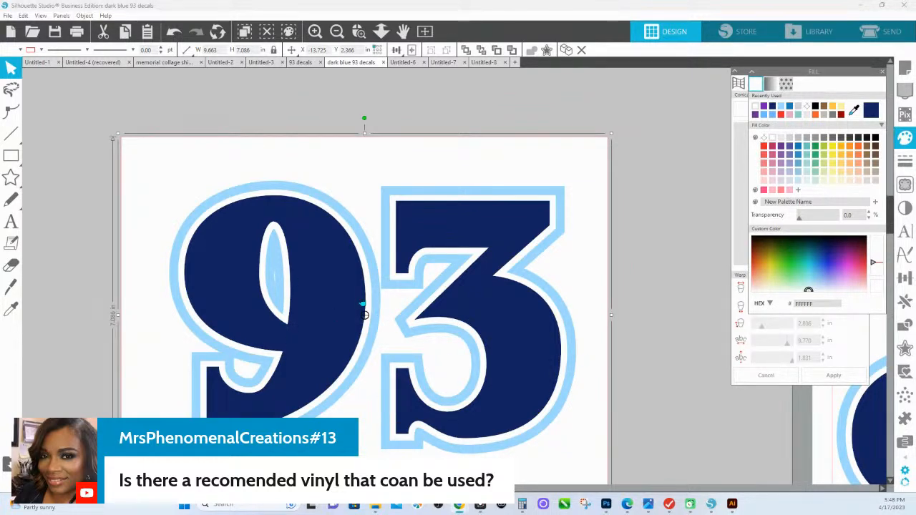
- Switch to the Untitled-7 drawing, fill the whole birthday design light blue, and move the background rectangle away from the lettering
left_click(484, 62)
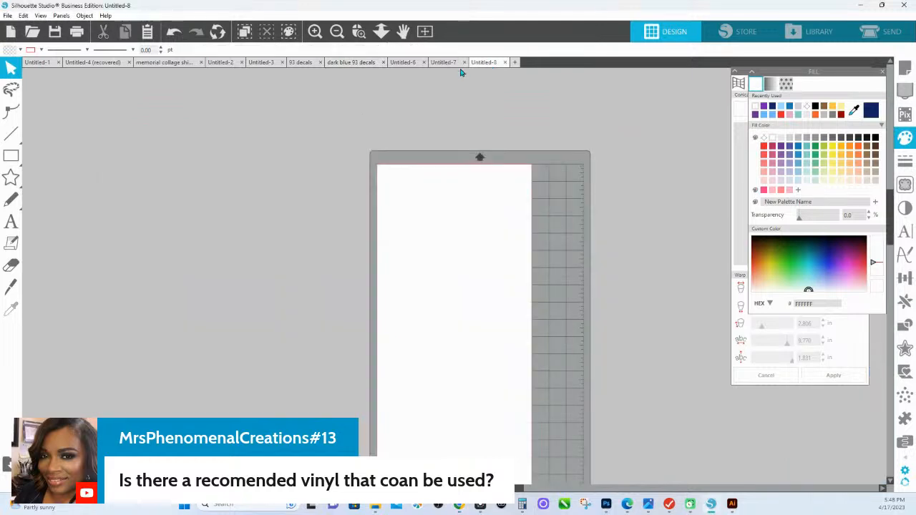
left_click(444, 63)
key("ctrl+a")
left_click(781, 106)
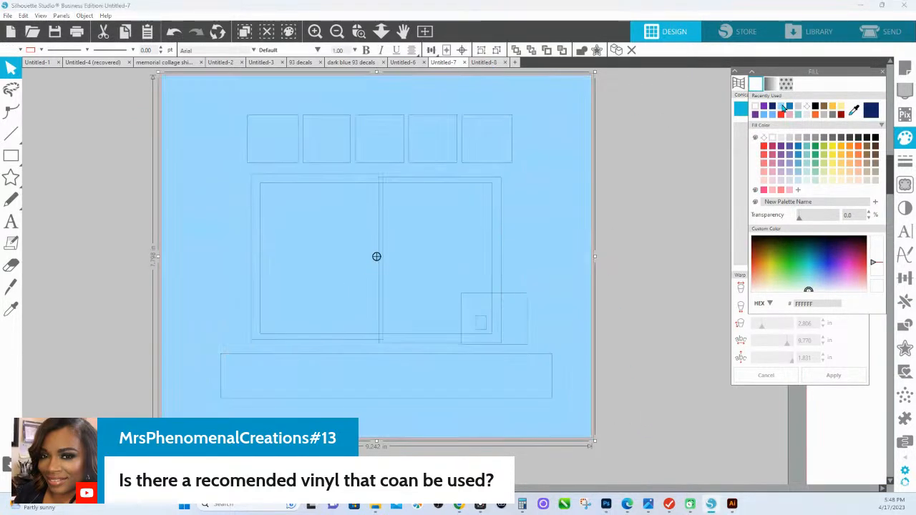
left_click(619, 220)
left_click_drag(563, 231, 8, 294)
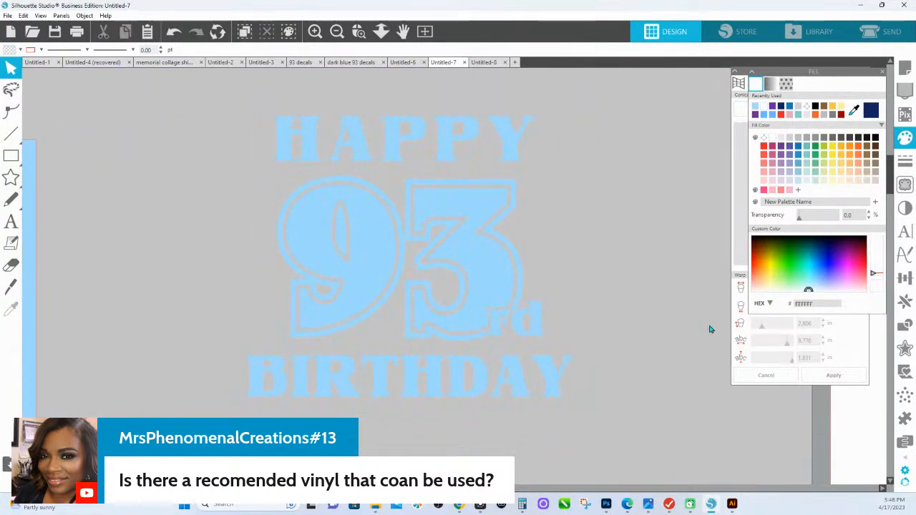
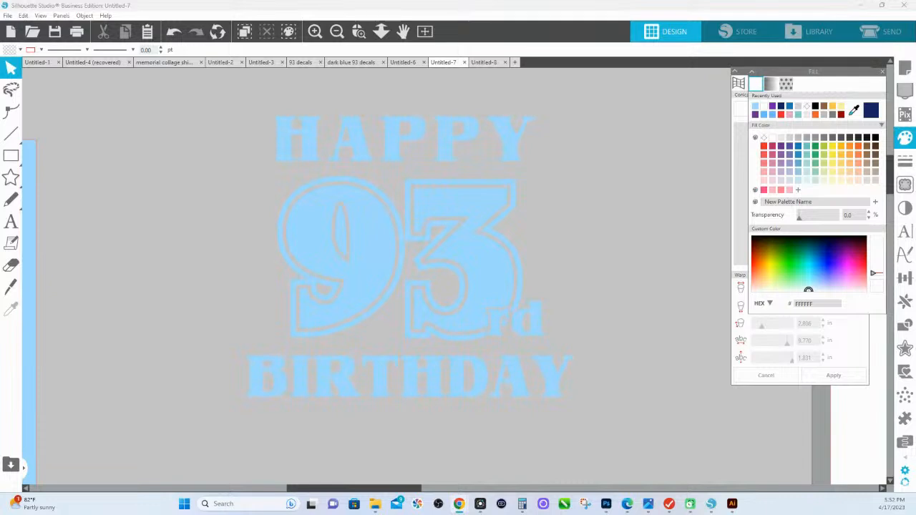
- Switch to Chrome, open the HS INK store's home page, and look through the live trainings and ready-to-customize templates
scroll(651, 461, "down", 1)
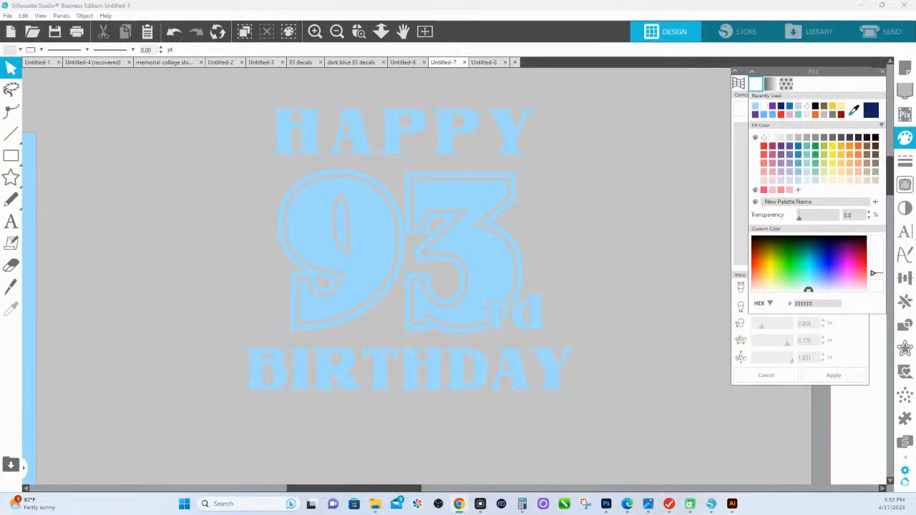
key("alt+Tab")
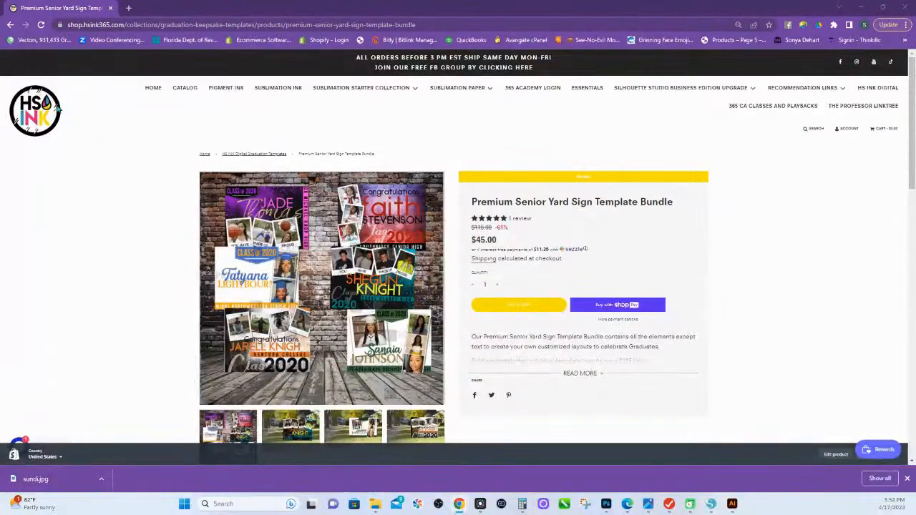
left_click(41, 25)
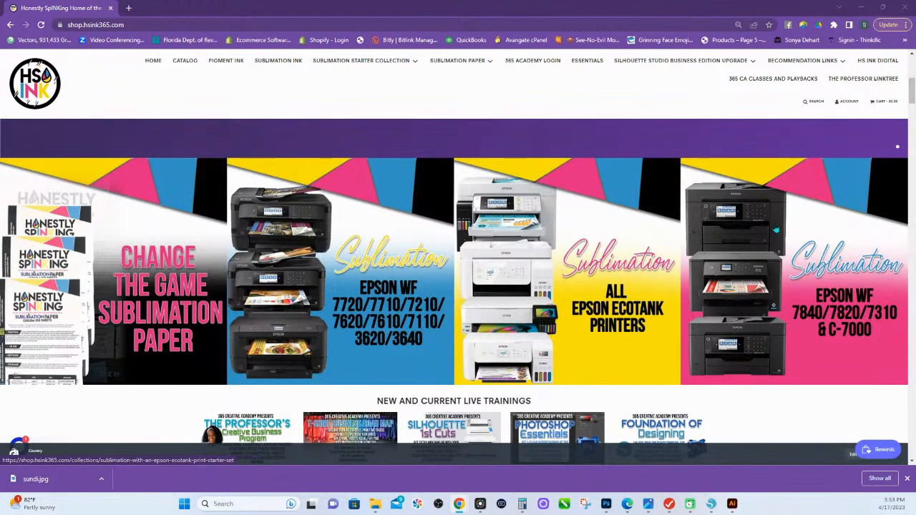
scroll(287, 341, "down", 3)
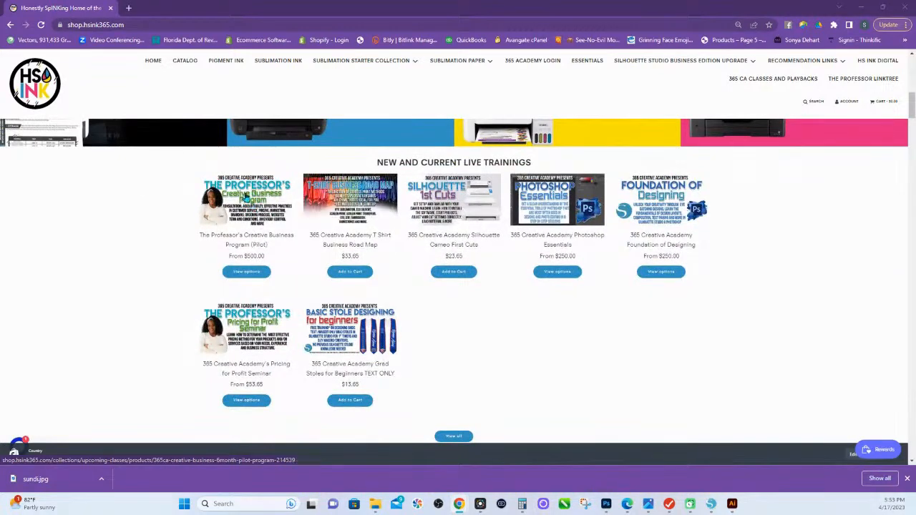
left_click(251, 272)
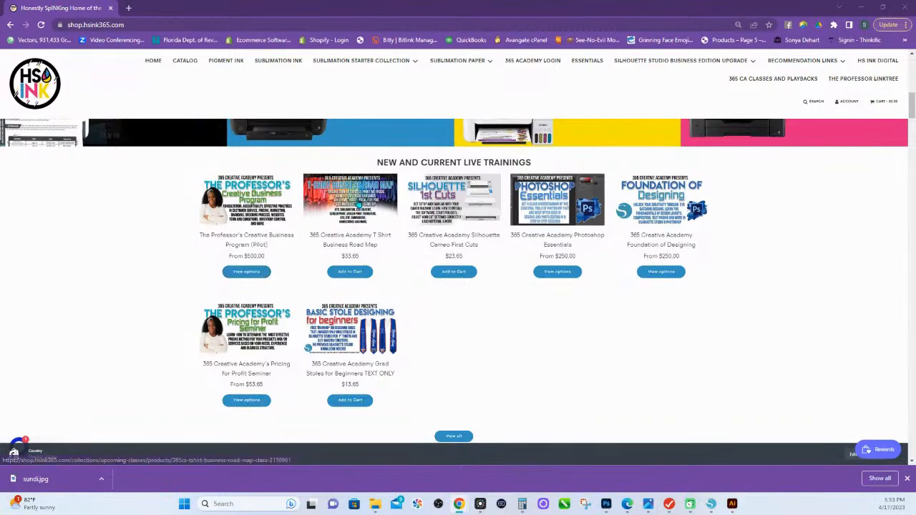
scroll(417, 337, "down", 10)
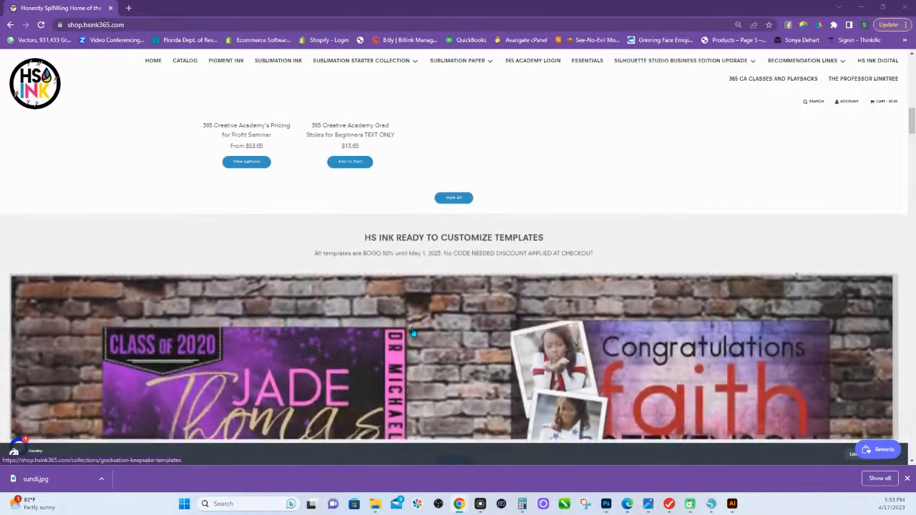
- Add the featured 365 Creative Academy Silhouette Studio for Beginners class to the cart and close the cart
scroll(413, 332, "up", 5)
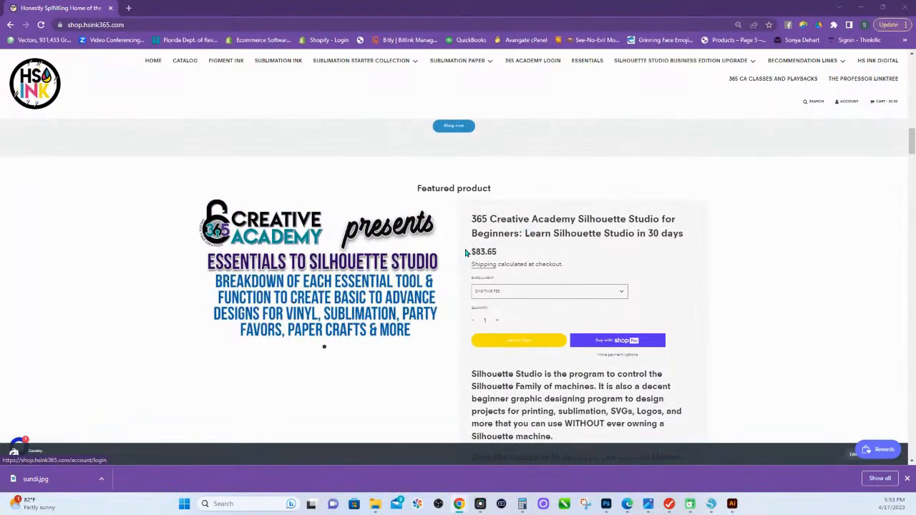
left_click(503, 344)
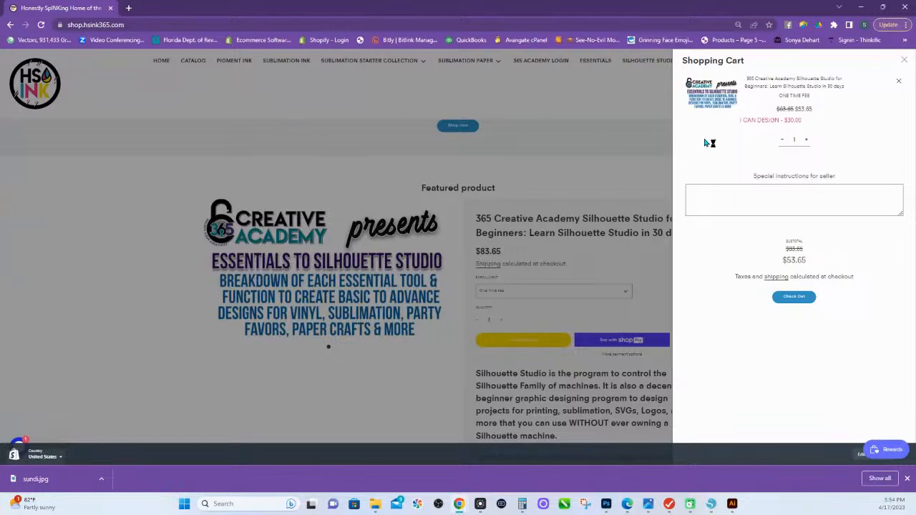
left_click(549, 174)
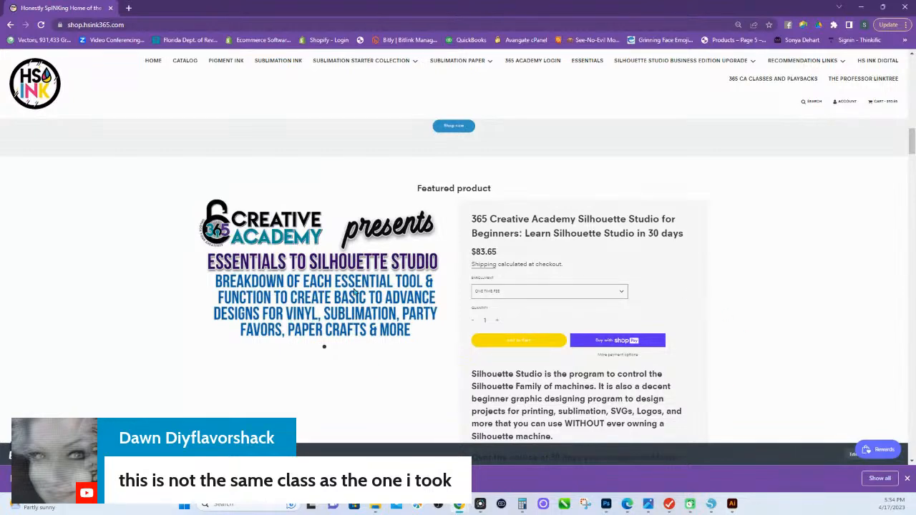
- Open the Silhouette Studio for Beginners product page and view the class schedule images for the 30 days
scroll(422, 266, "down", 2)
scroll(401, 279, "up", 3)
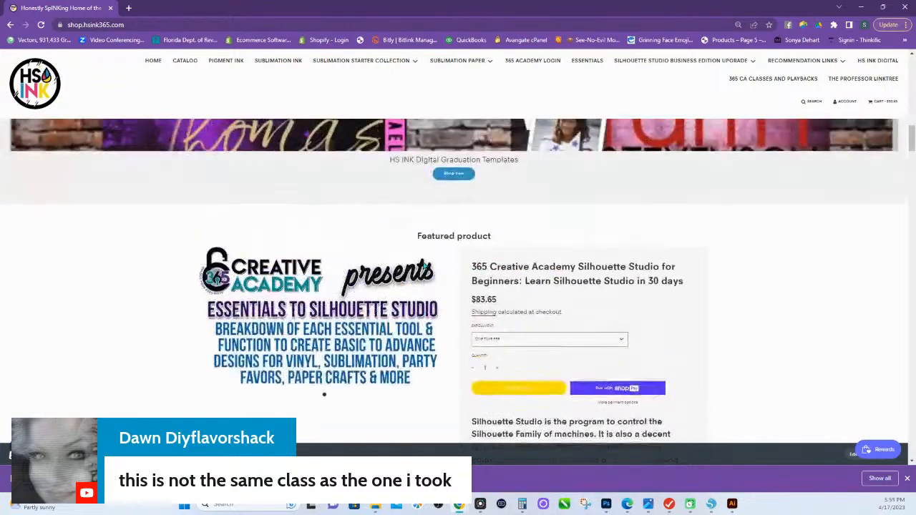
left_click(489, 274)
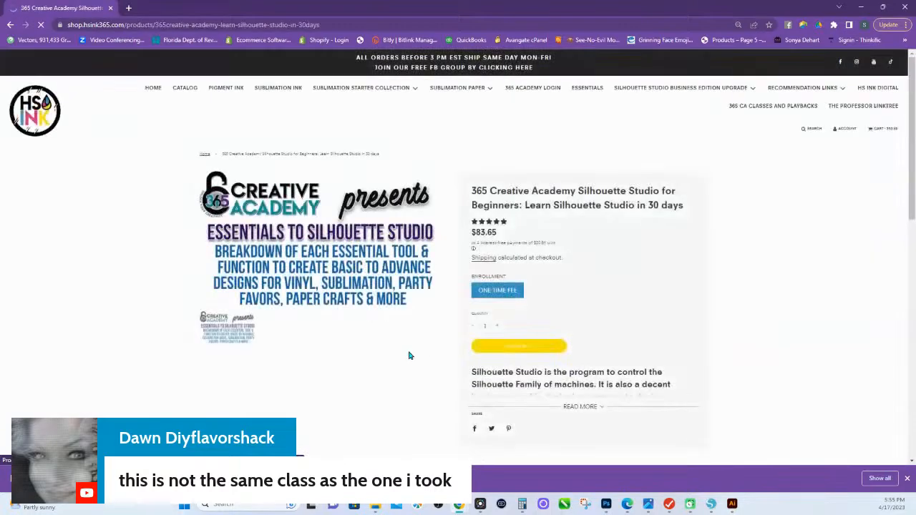
left_click(290, 340)
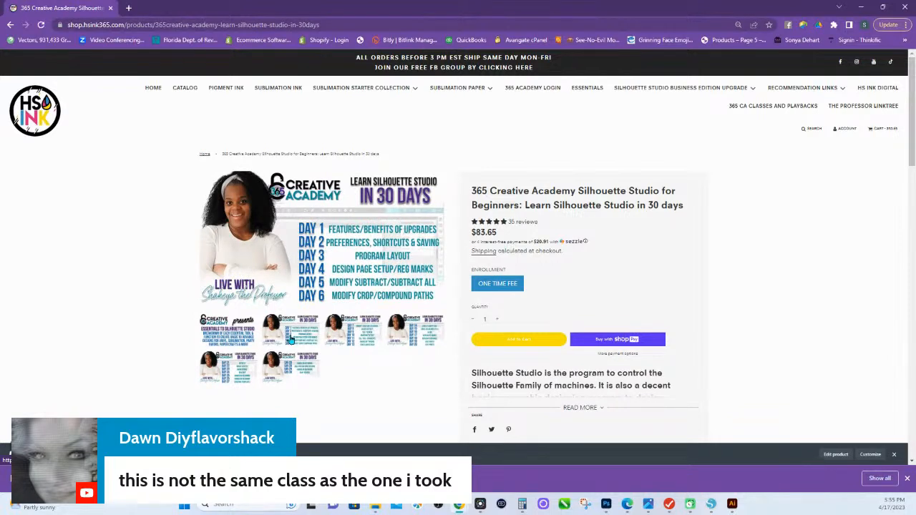
left_click(348, 334)
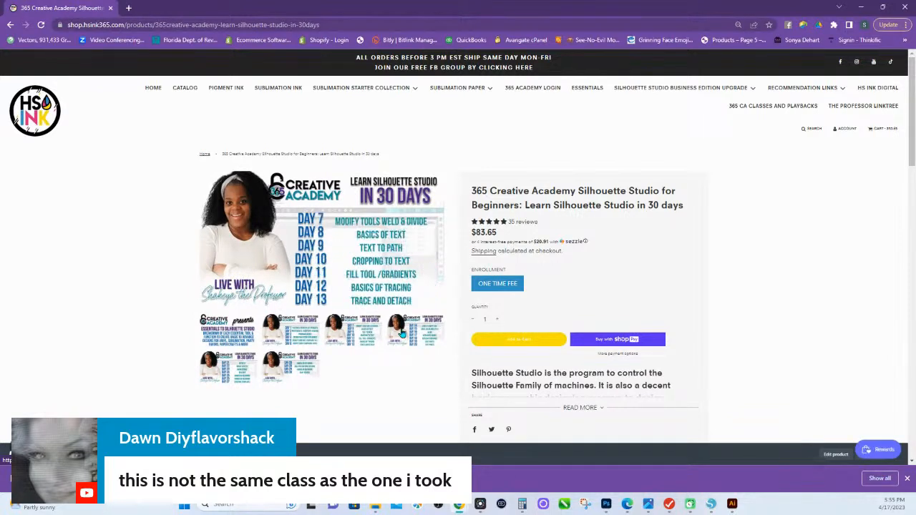
left_click(415, 334)
left_click(266, 366)
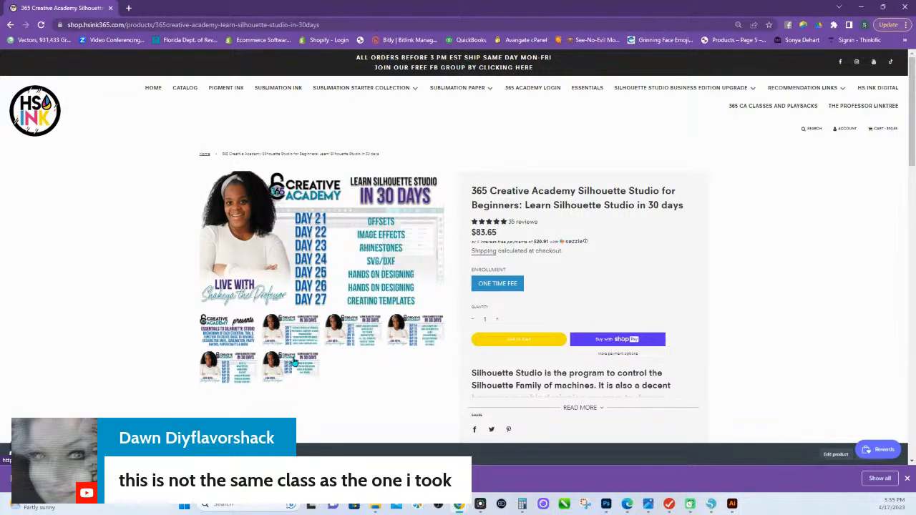
left_click(291, 363)
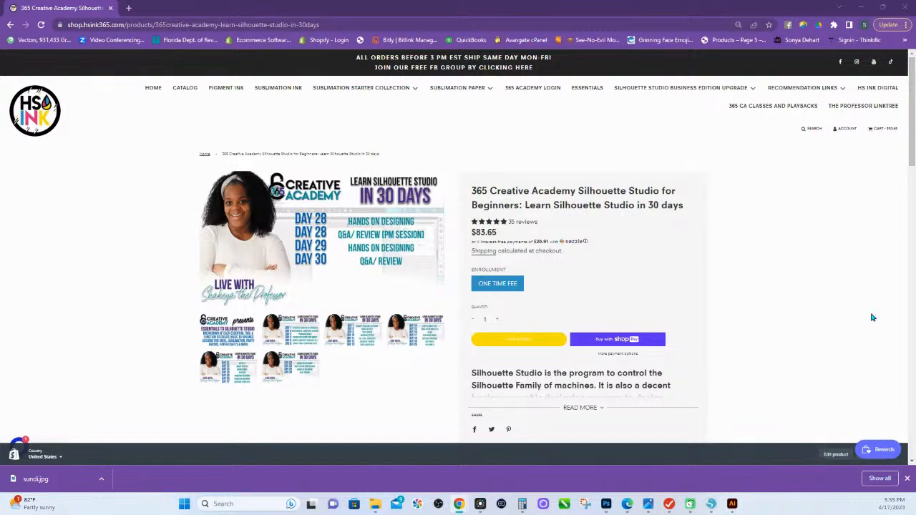
left_click(295, 344)
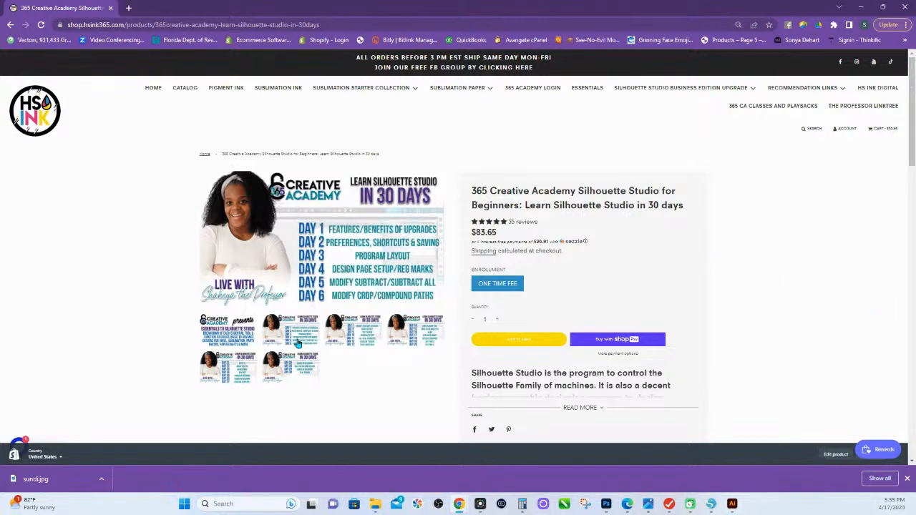